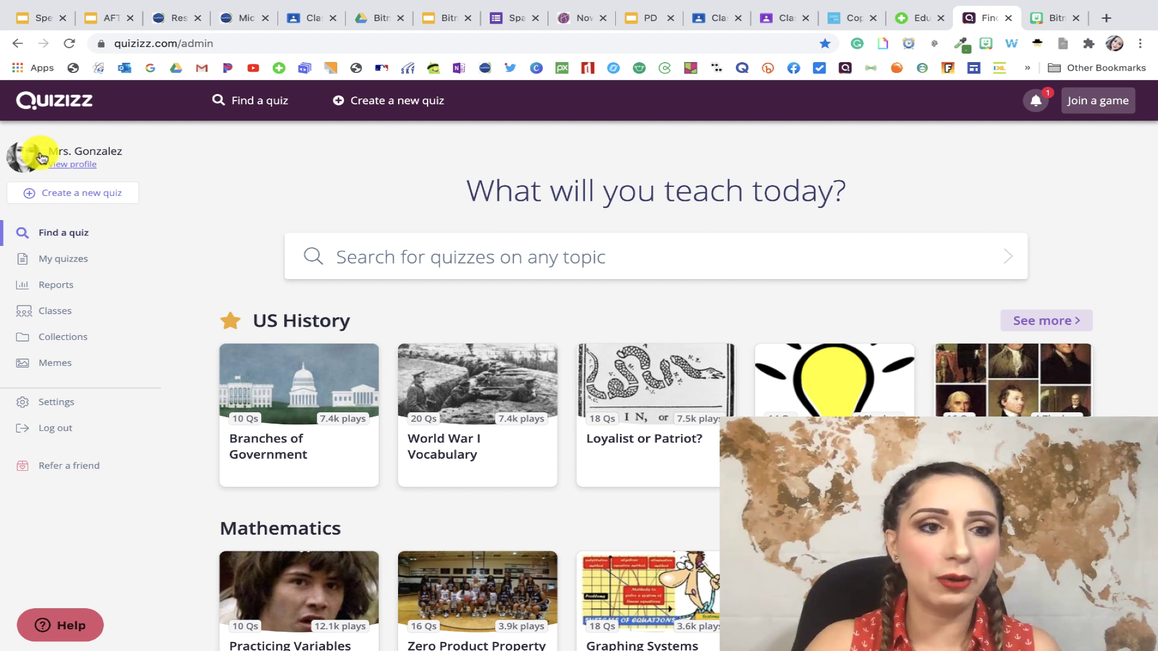
Go to the Memes page listing the My Bitmoji, 2nd Period and 3rd Period sets
click(58, 367)
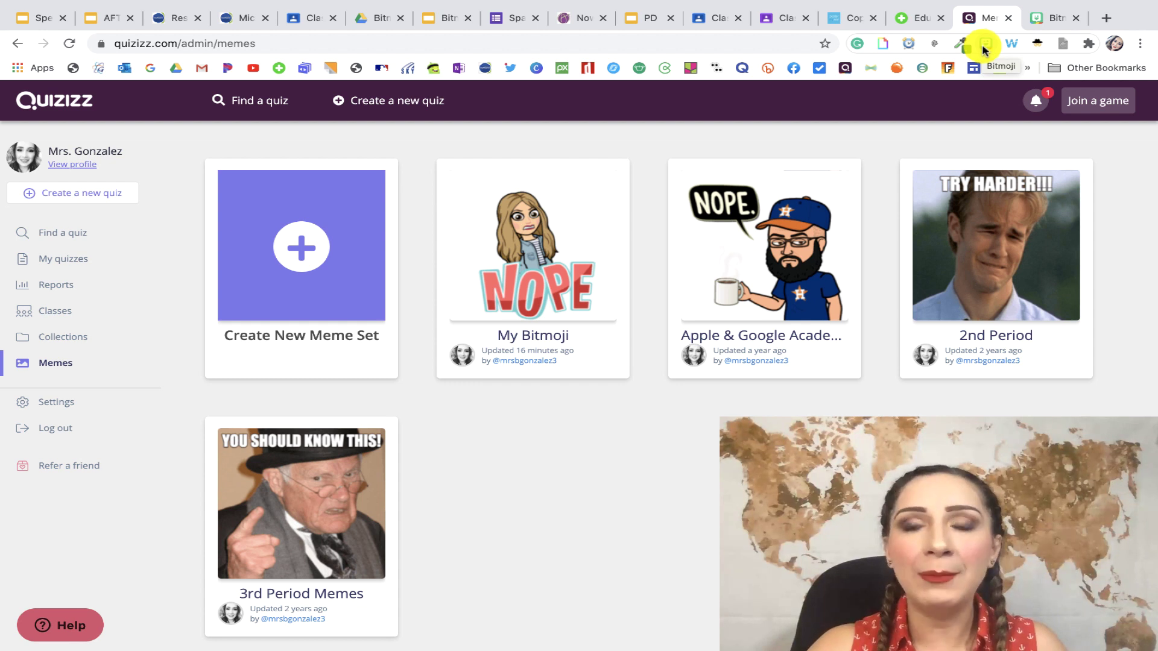
Save the first two 'you did it' Bitmoji stickers into the MEME Bitmoji folder
click(985, 49)
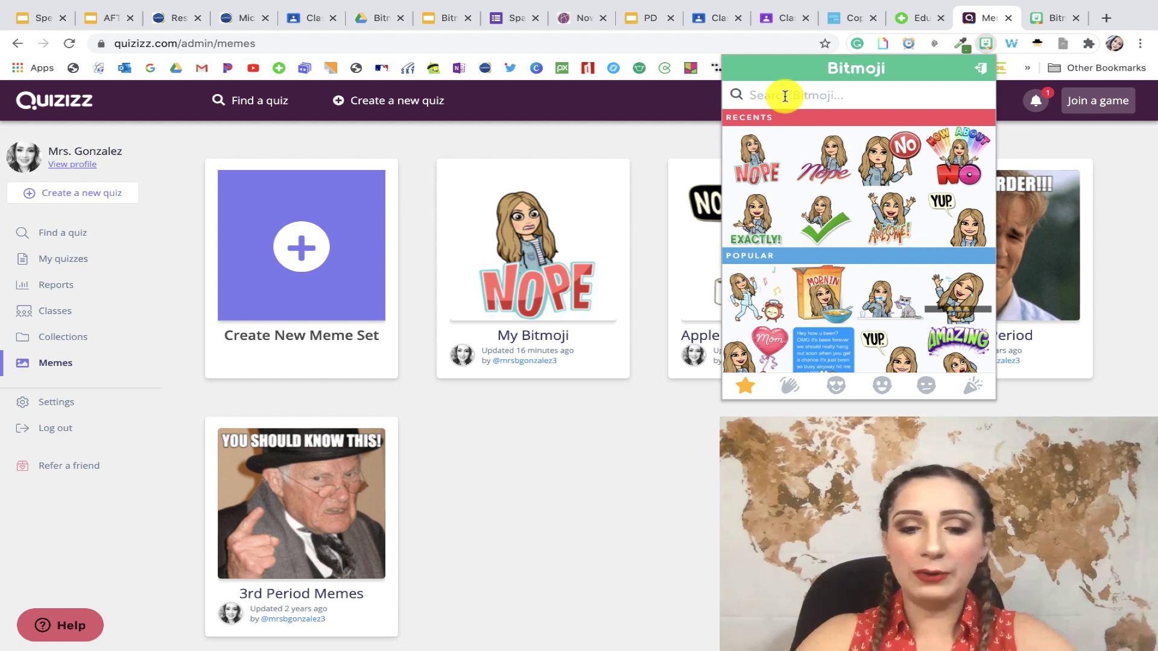
text(you didit)
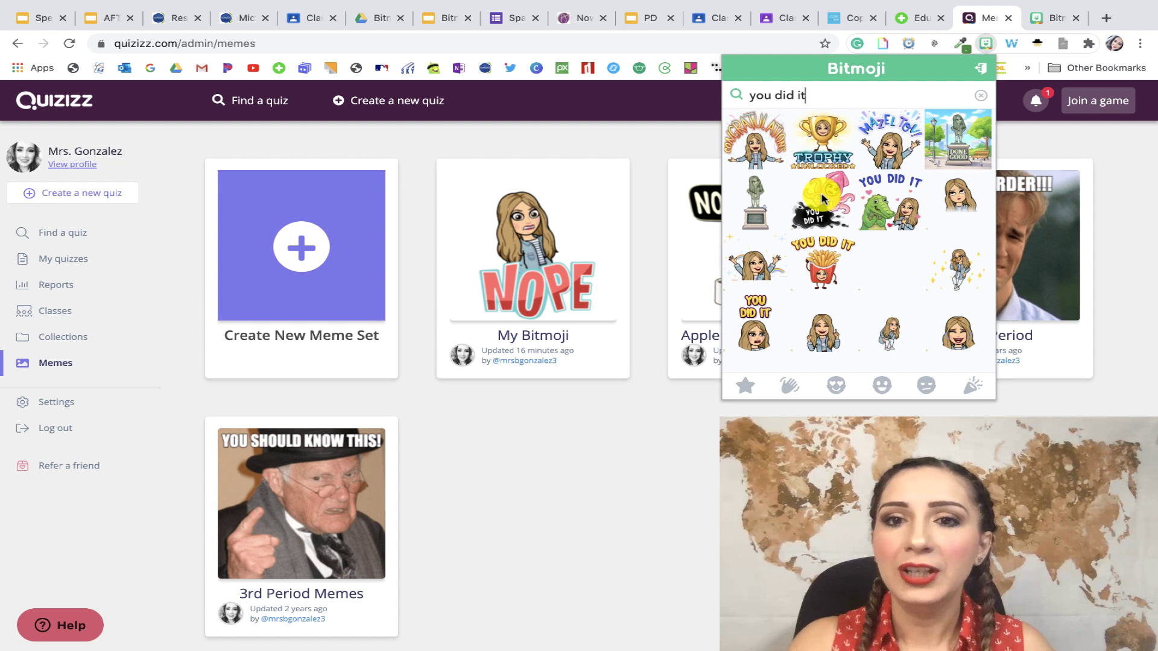
right_click(756, 265)
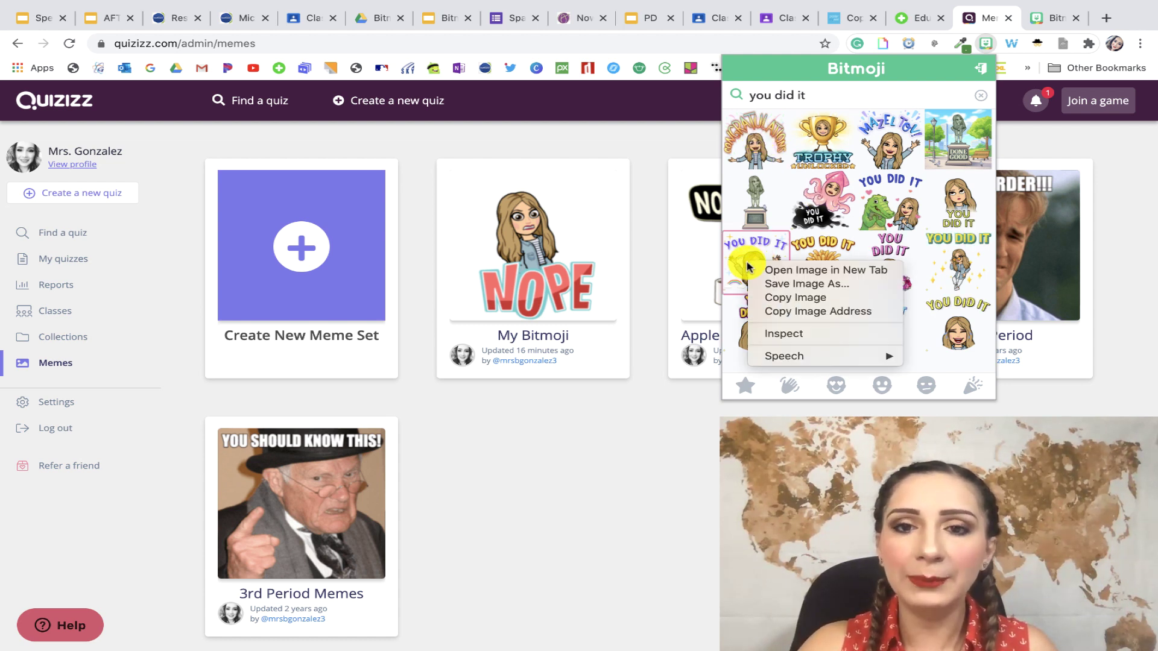
click(771, 286)
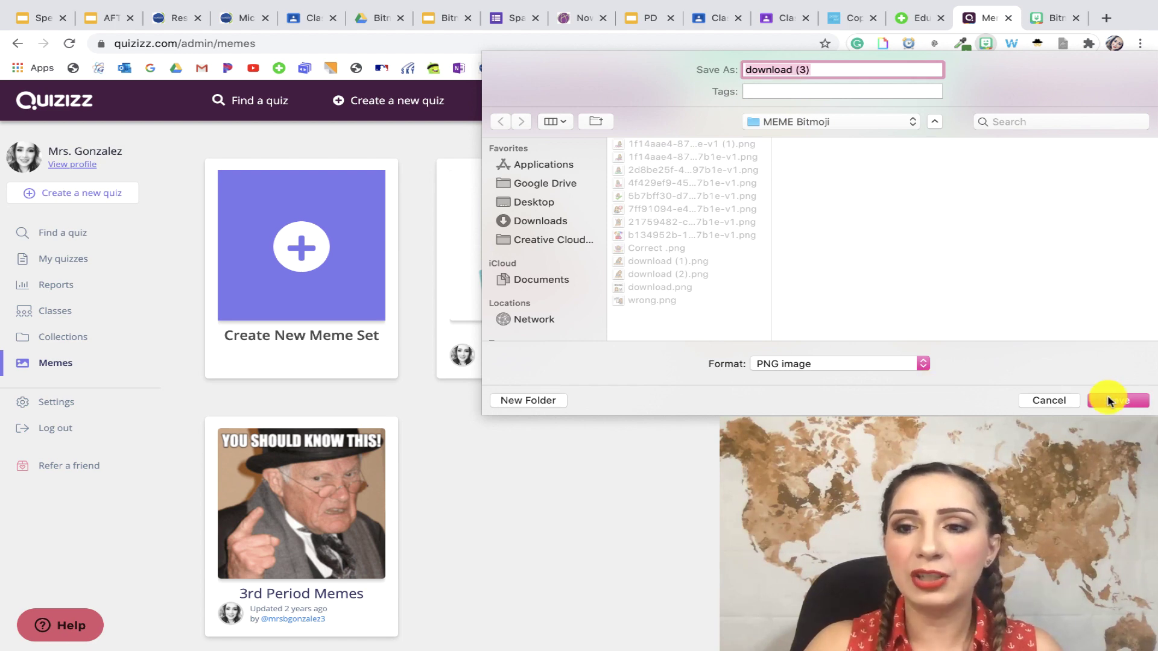
click(1116, 400)
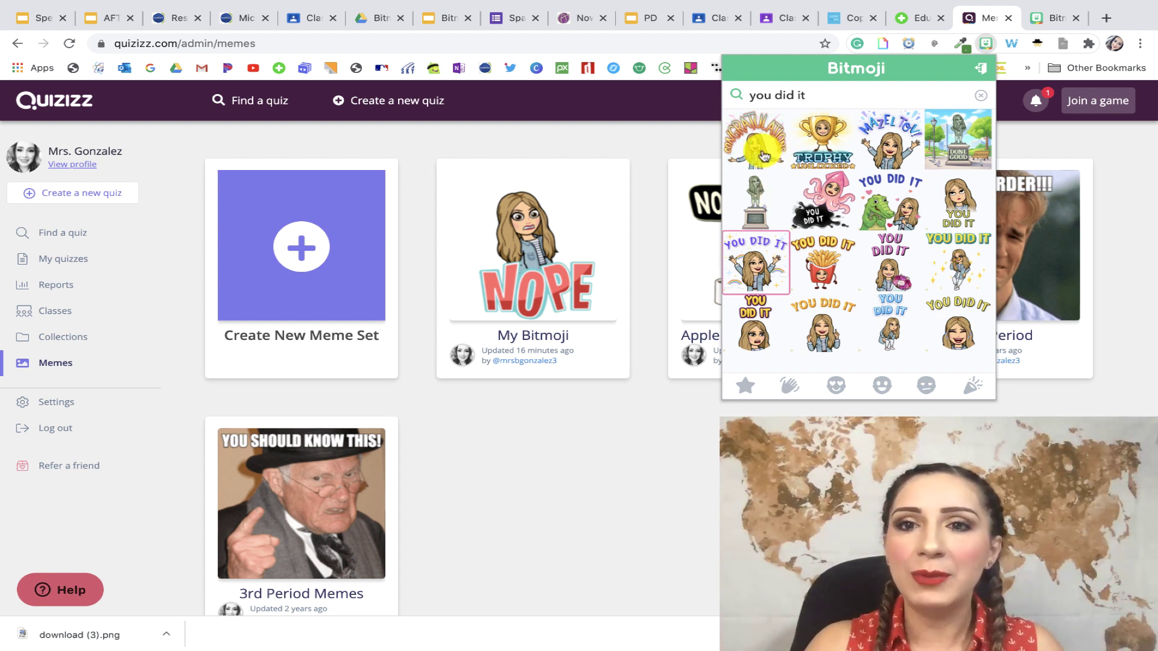
right_click(752, 145)
click(777, 161)
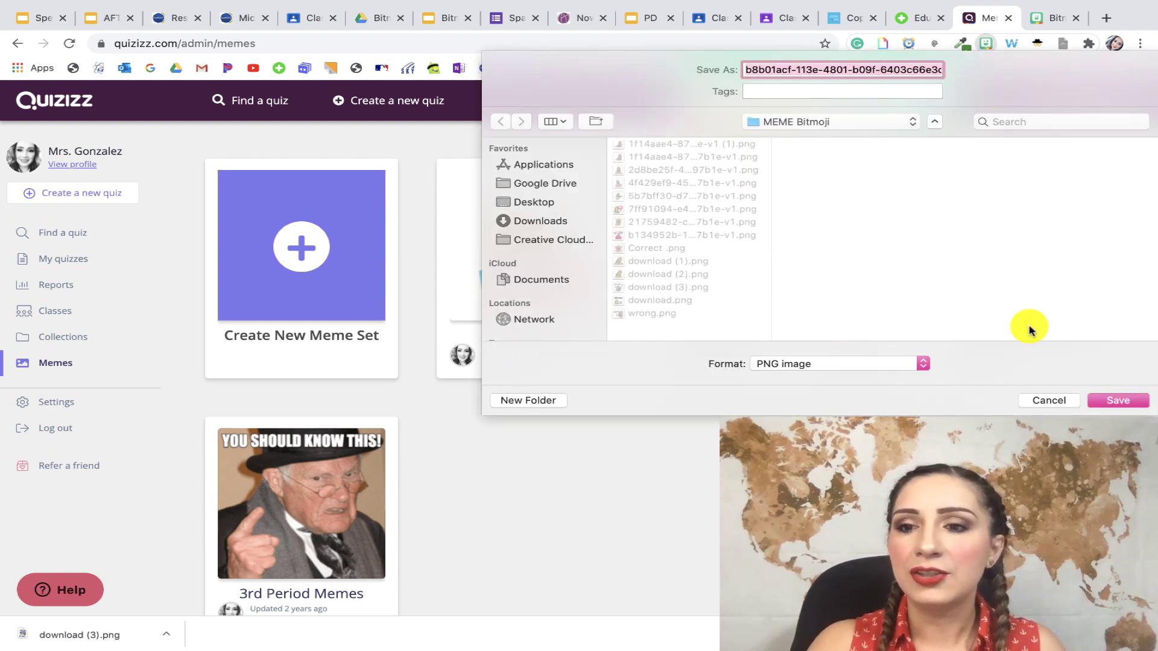
click(1120, 401)
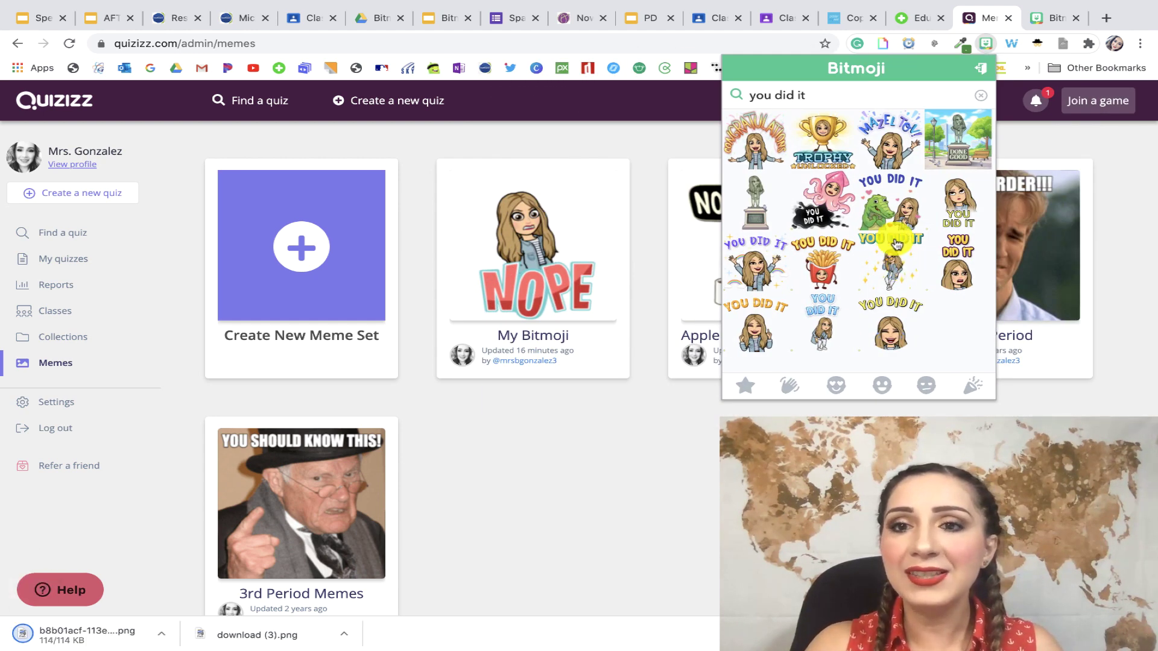
Save the dinosaur and sparkle 'you did it' stickers as image files
right_click(886, 210)
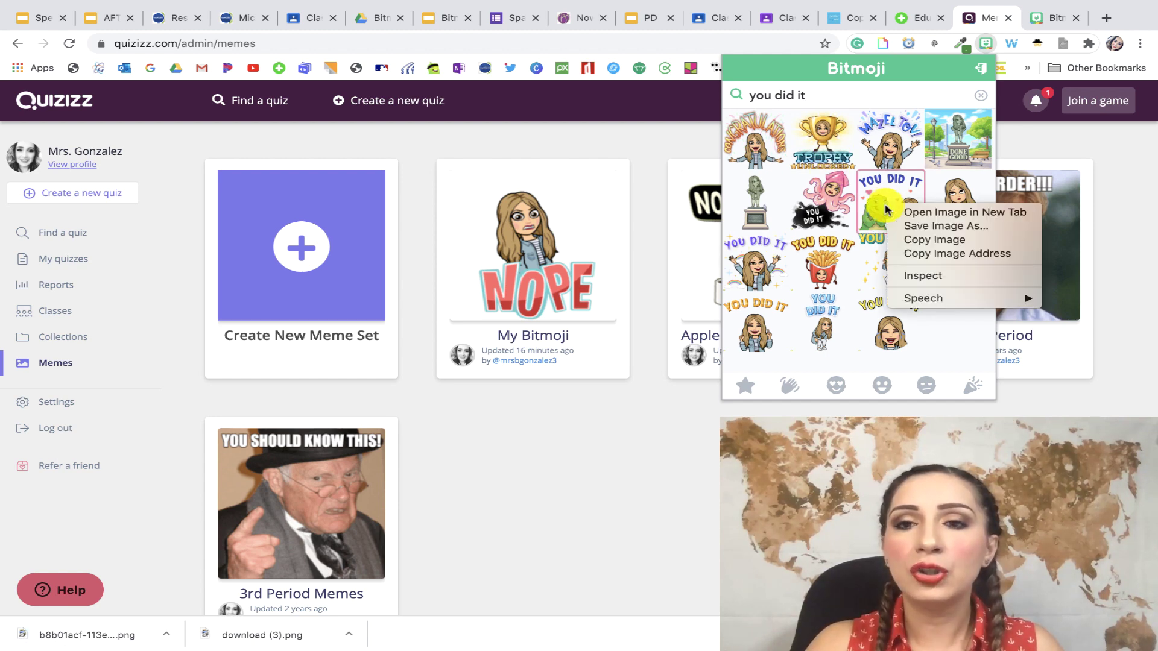
click(913, 225)
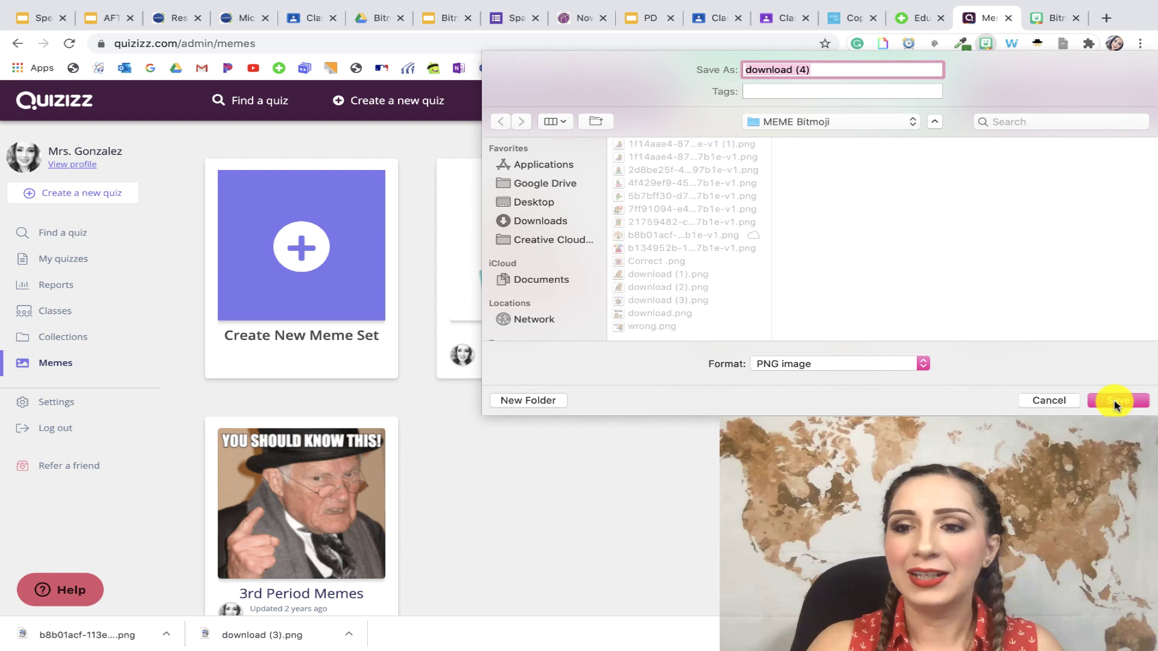
click(1112, 401)
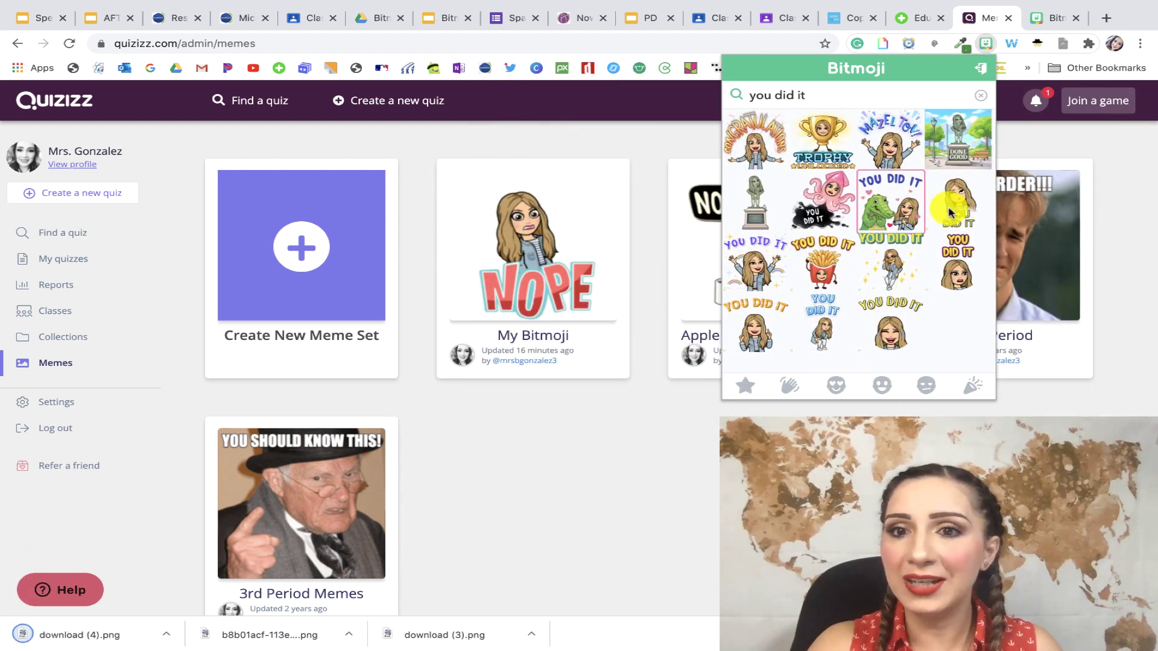
right_click(896, 265)
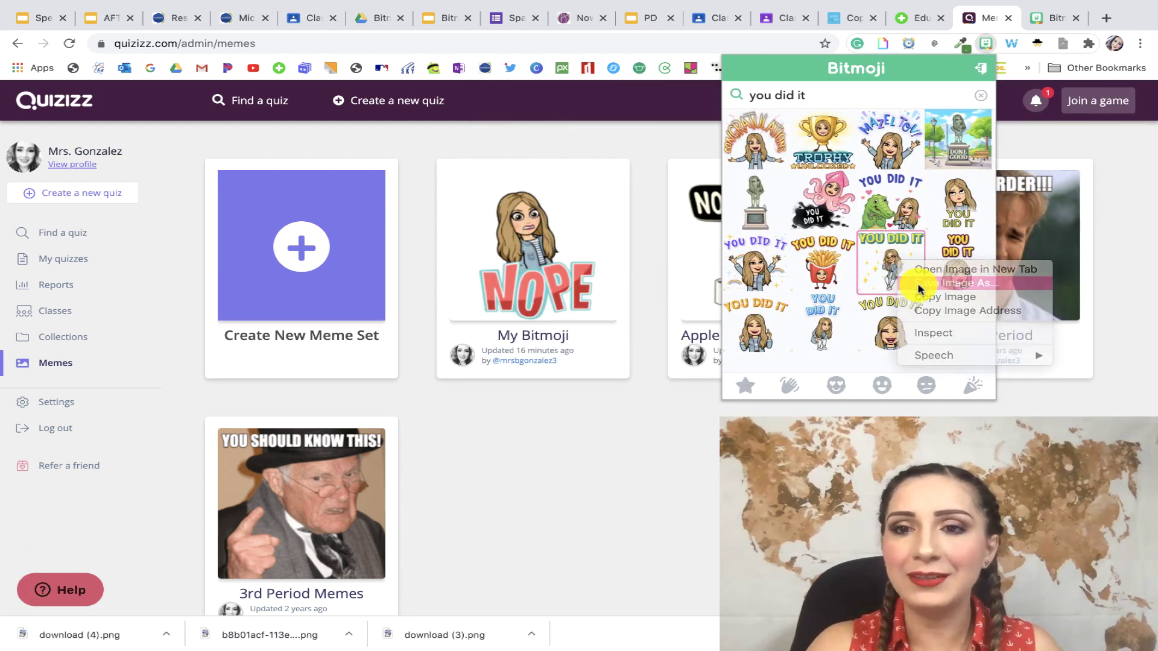
click(955, 284)
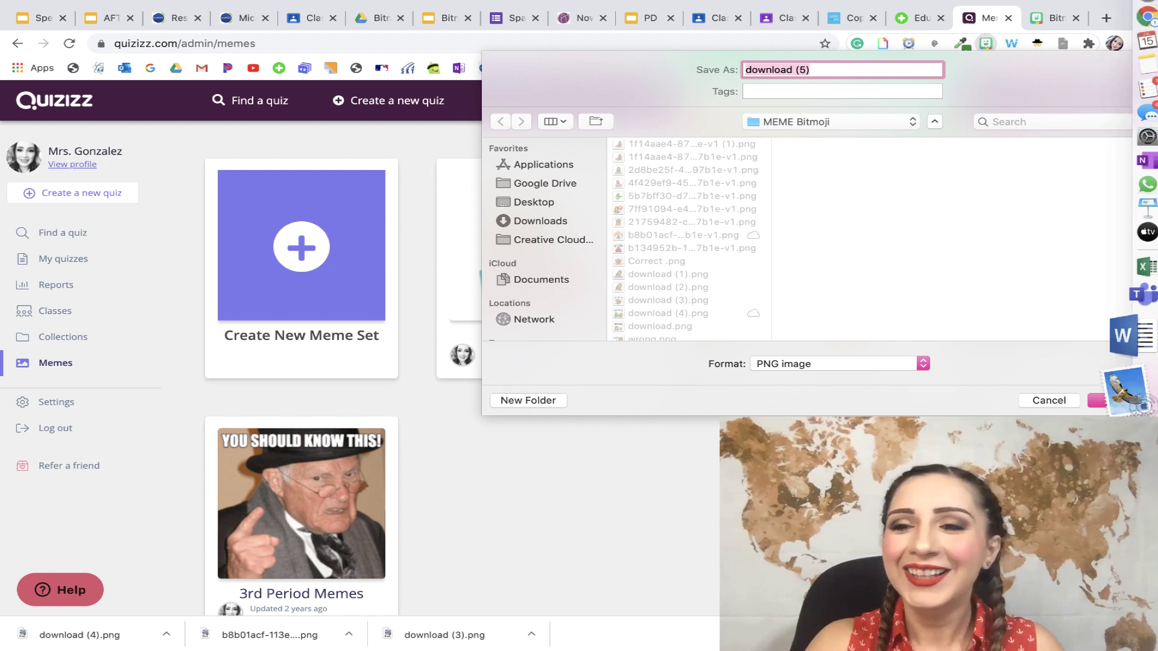
click(1114, 401)
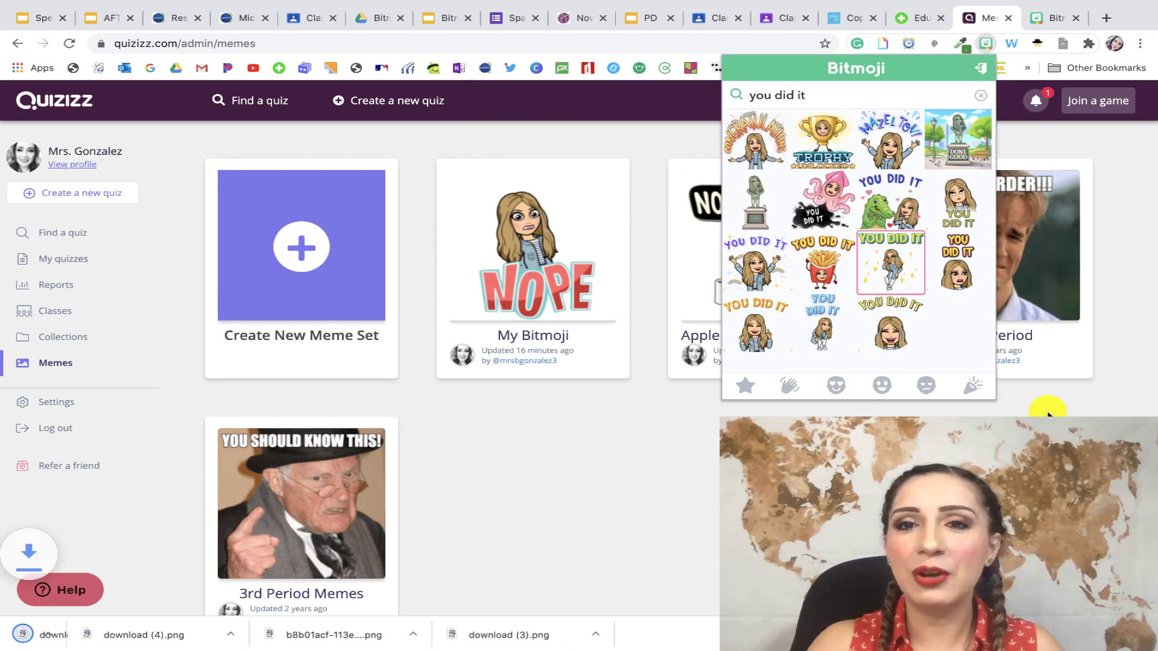
Search 'wrong' in Bitmoji and save the first wrong sticker as an image
drag(813, 94, 696, 88)
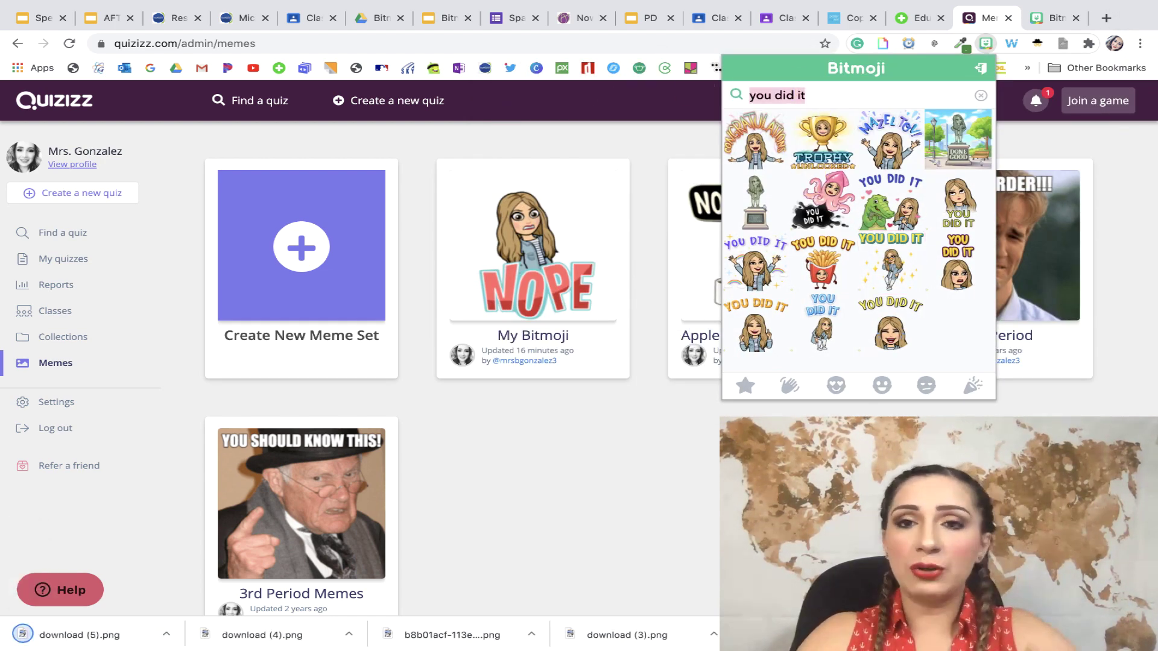
text(wrong)
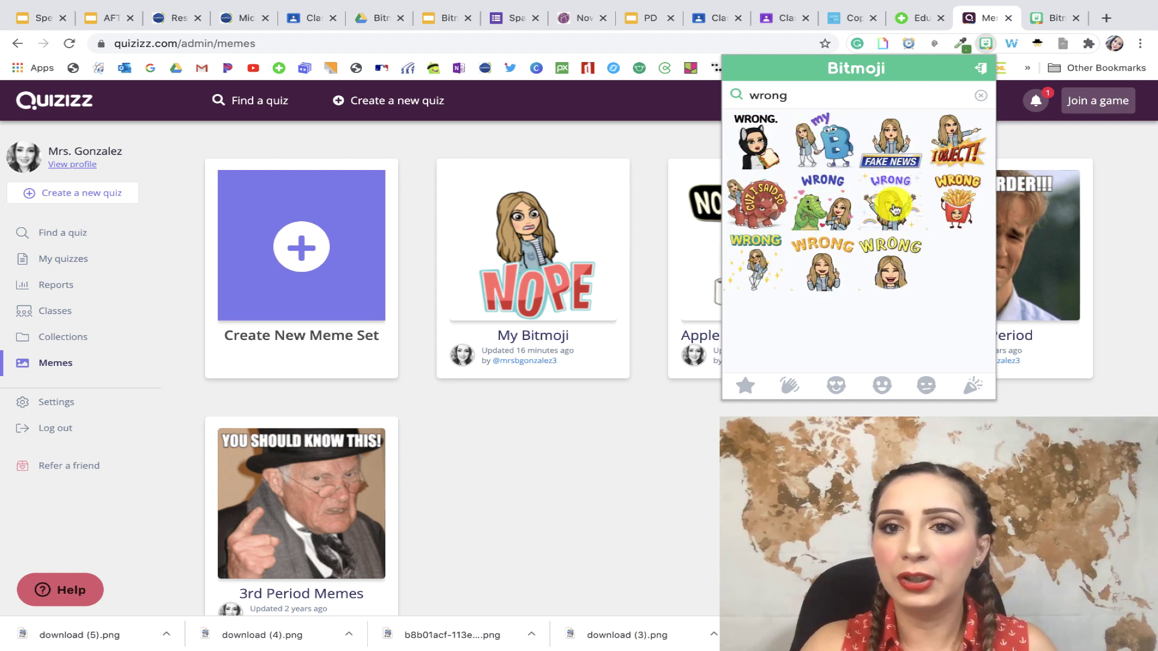
right_click(758, 140)
click(796, 159)
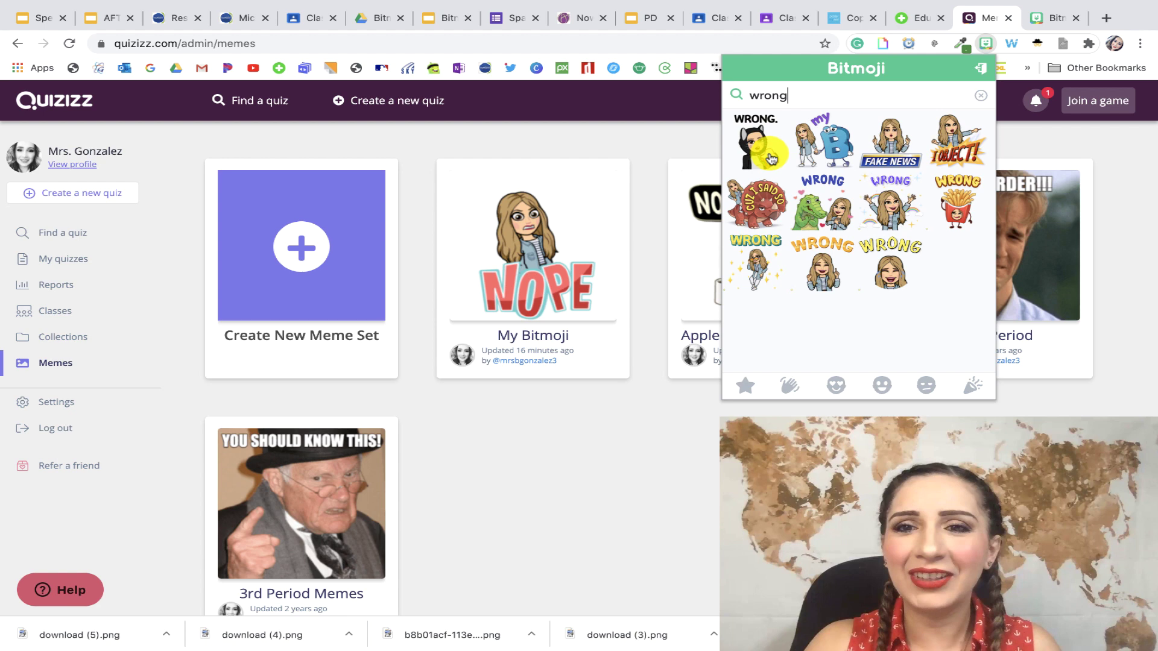
click(1101, 201)
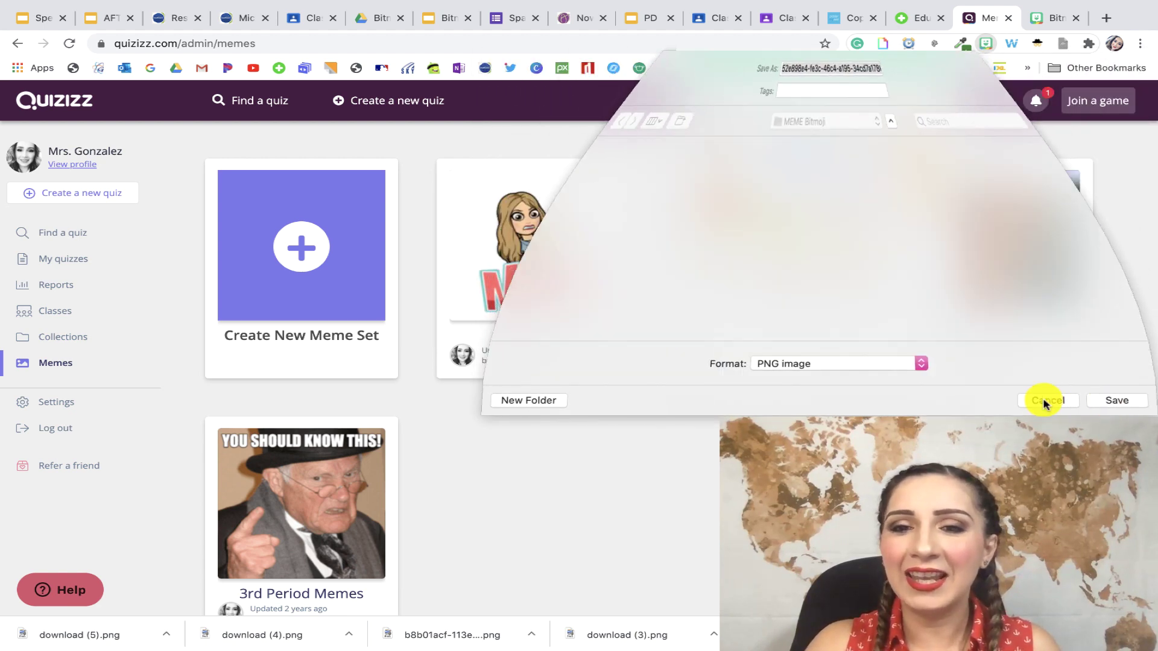
Search 'nope' and save the Absolutely Not and No sign stickers
drag(789, 95, 724, 95)
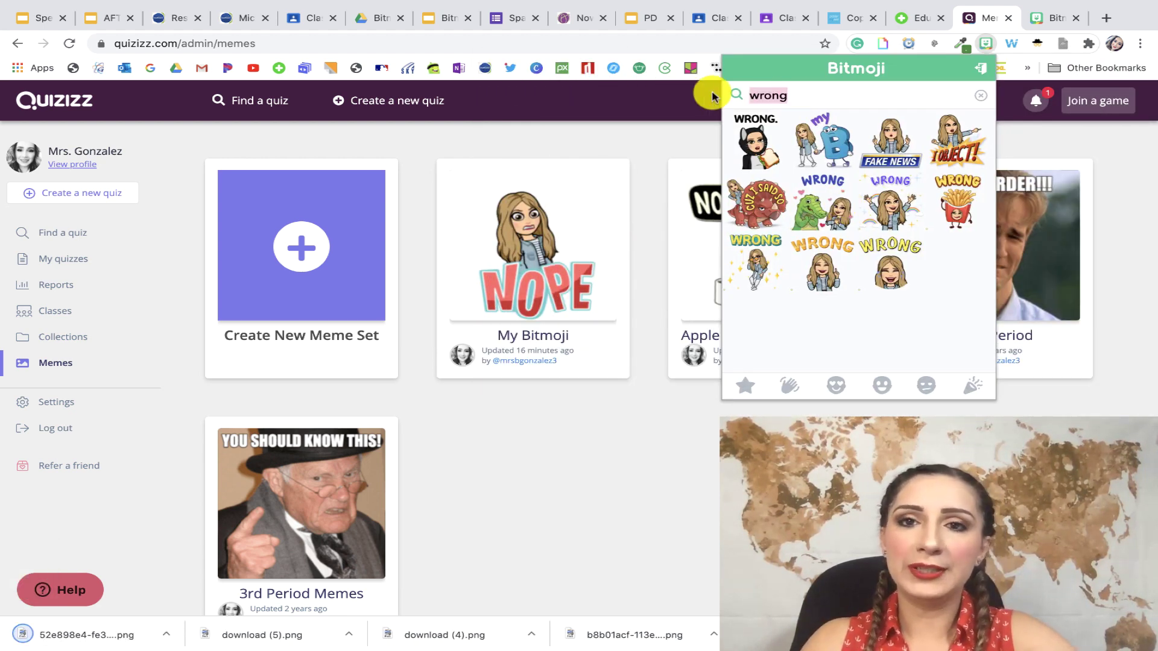
text(nope)
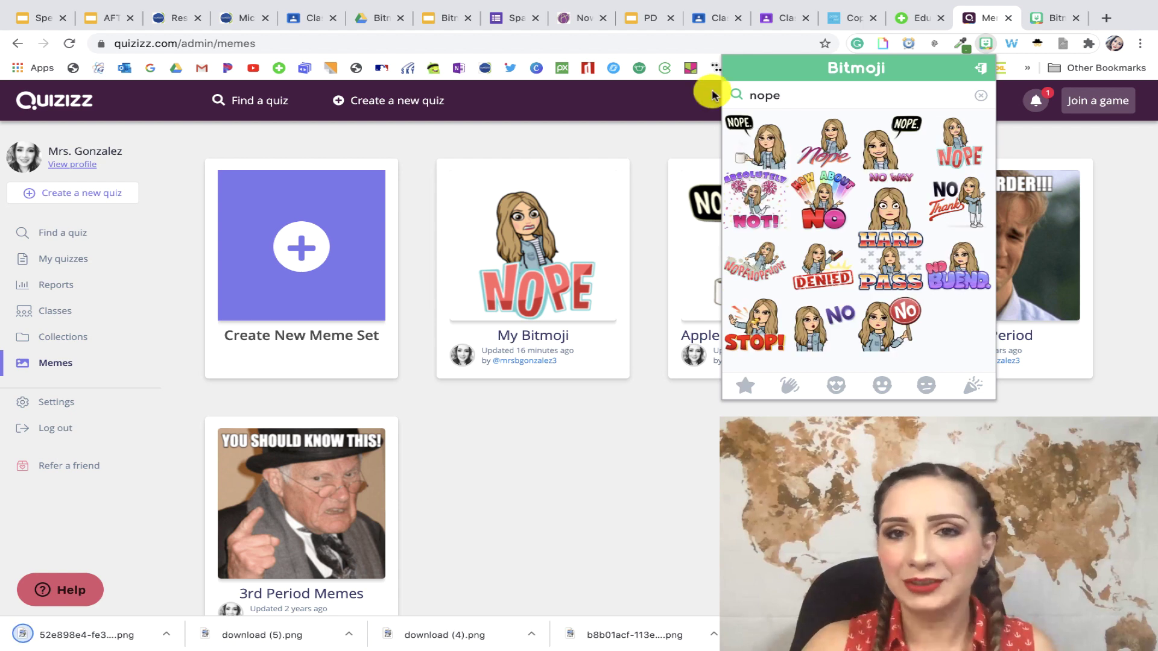
right_click(756, 203)
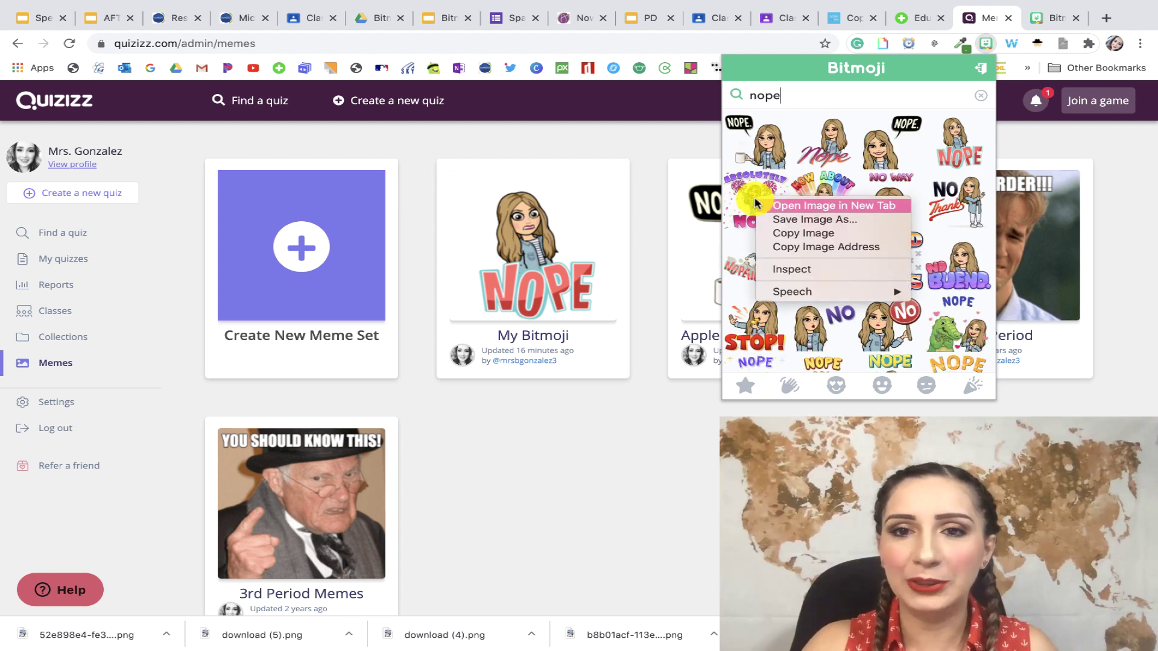
click(776, 220)
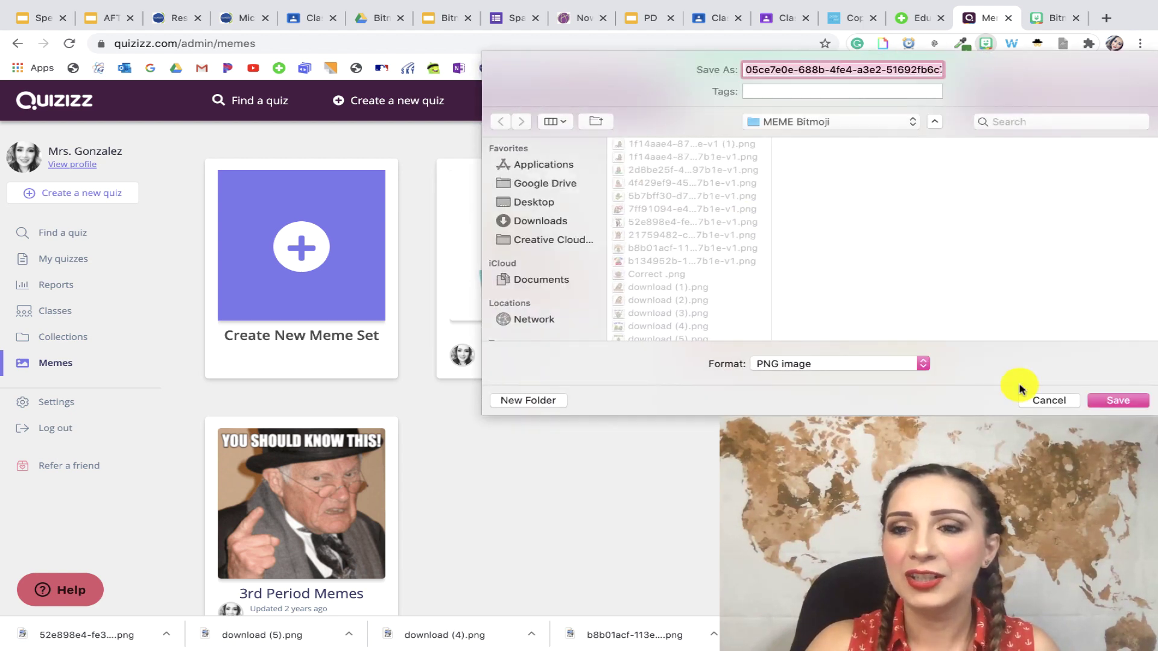
click(1117, 403)
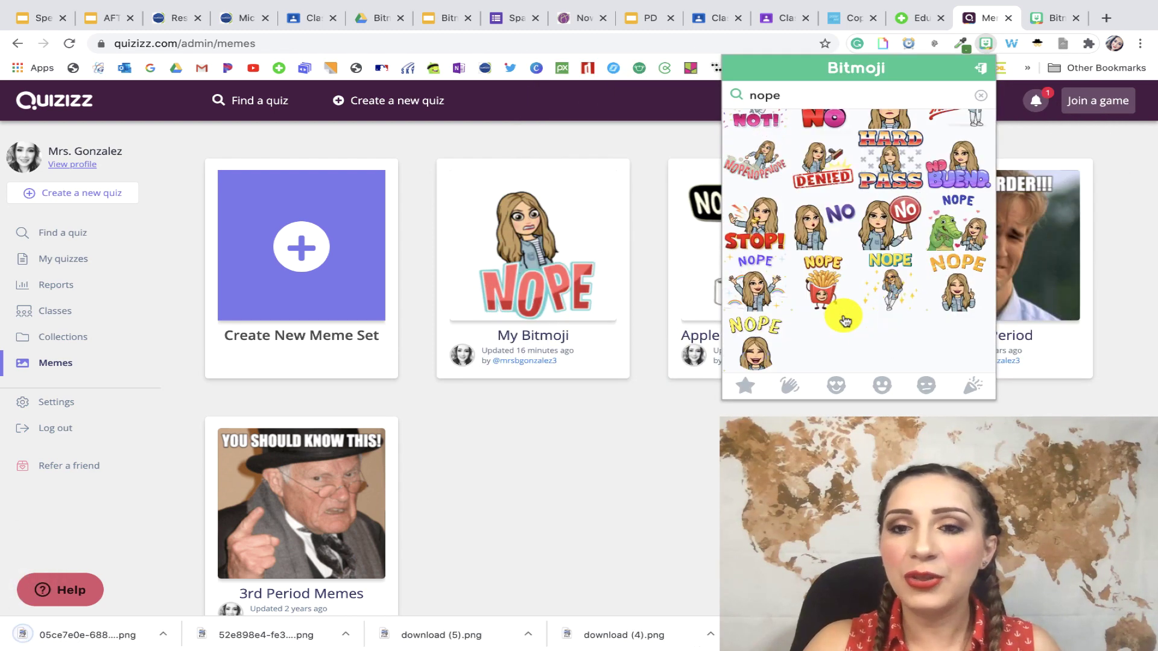
scroll(868, 290, down, 1)
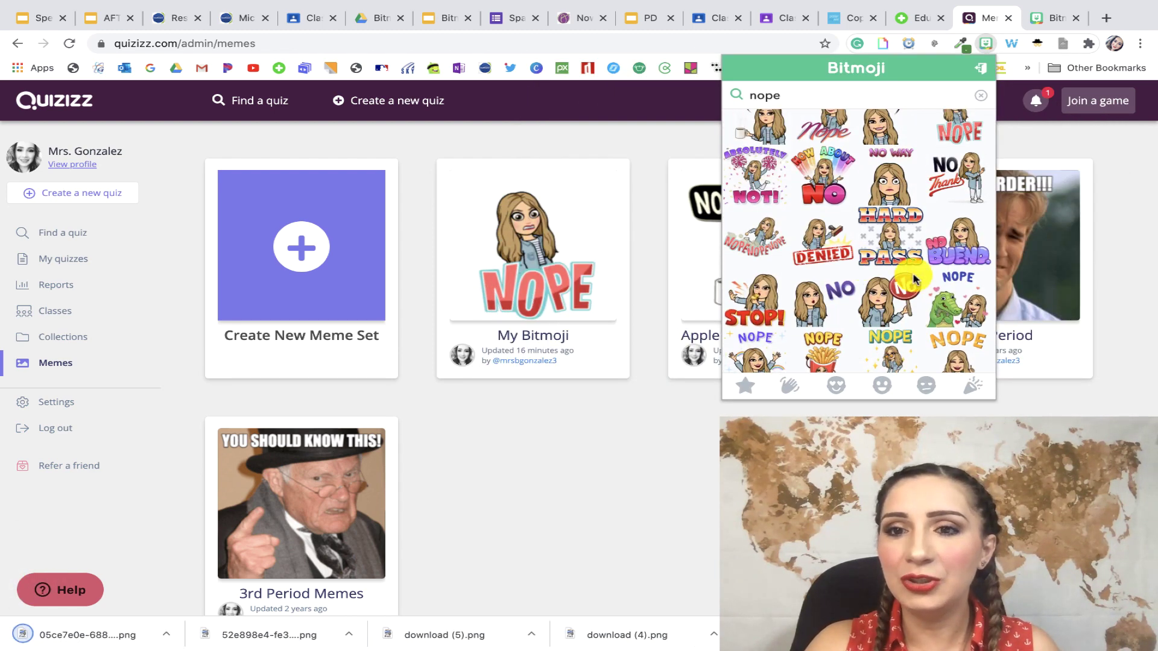
right_click(891, 301)
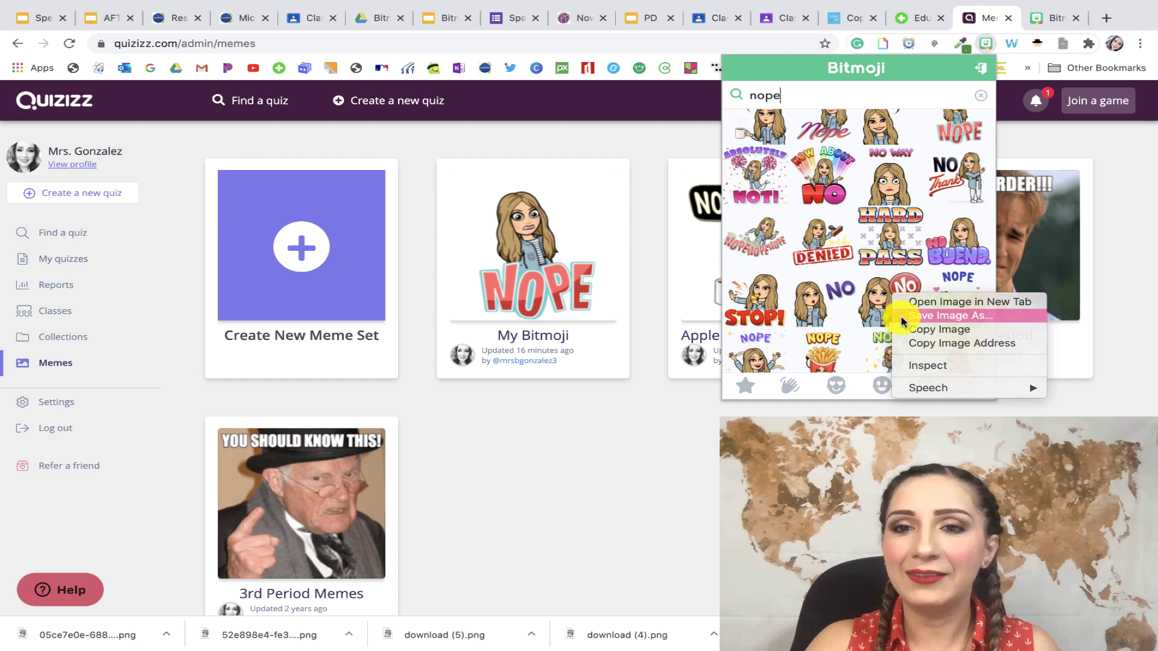
click(940, 315)
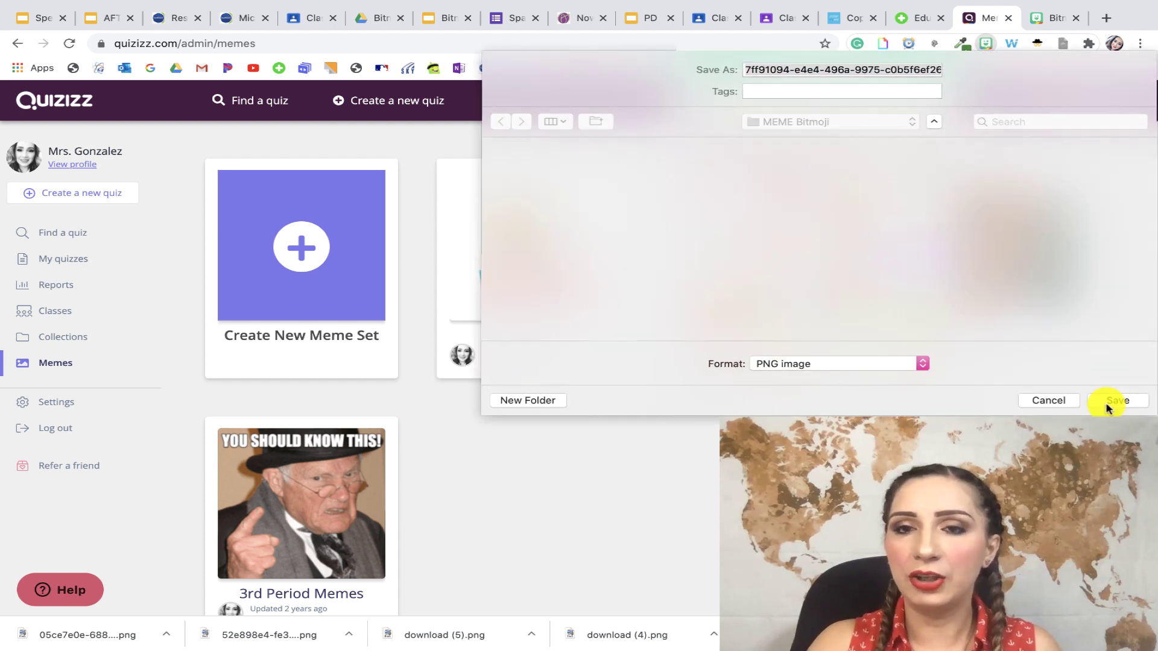
click(1111, 401)
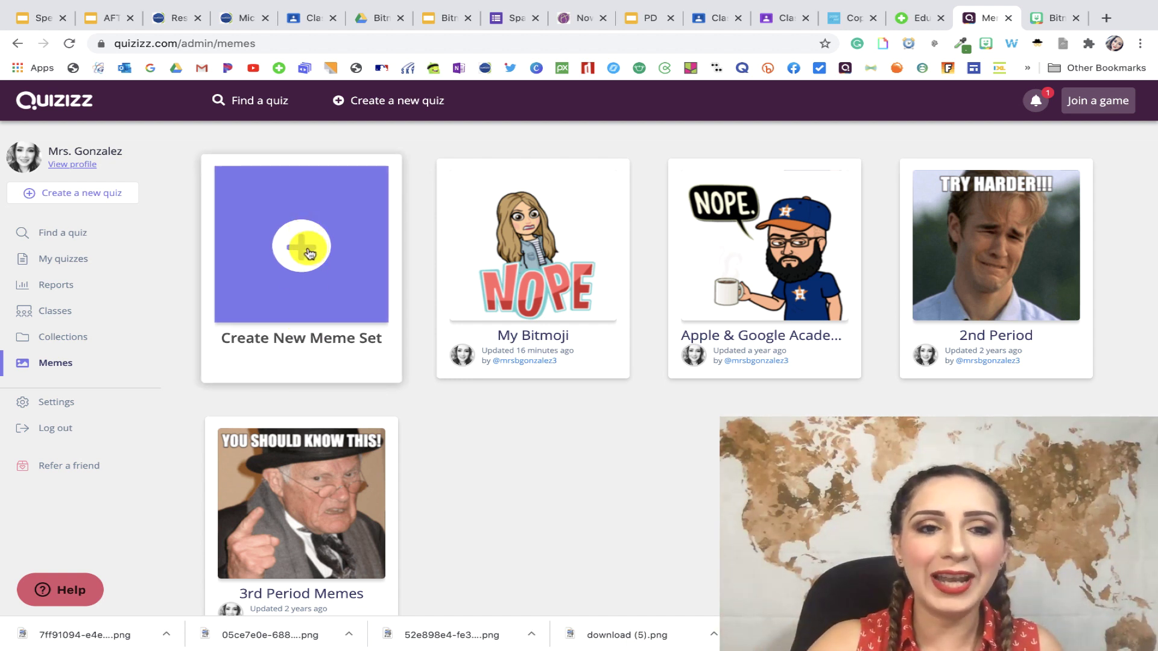
Name the set '1My Bitmoji' and add Correct.png, uncropped, as its first correct meme
click(308, 252)
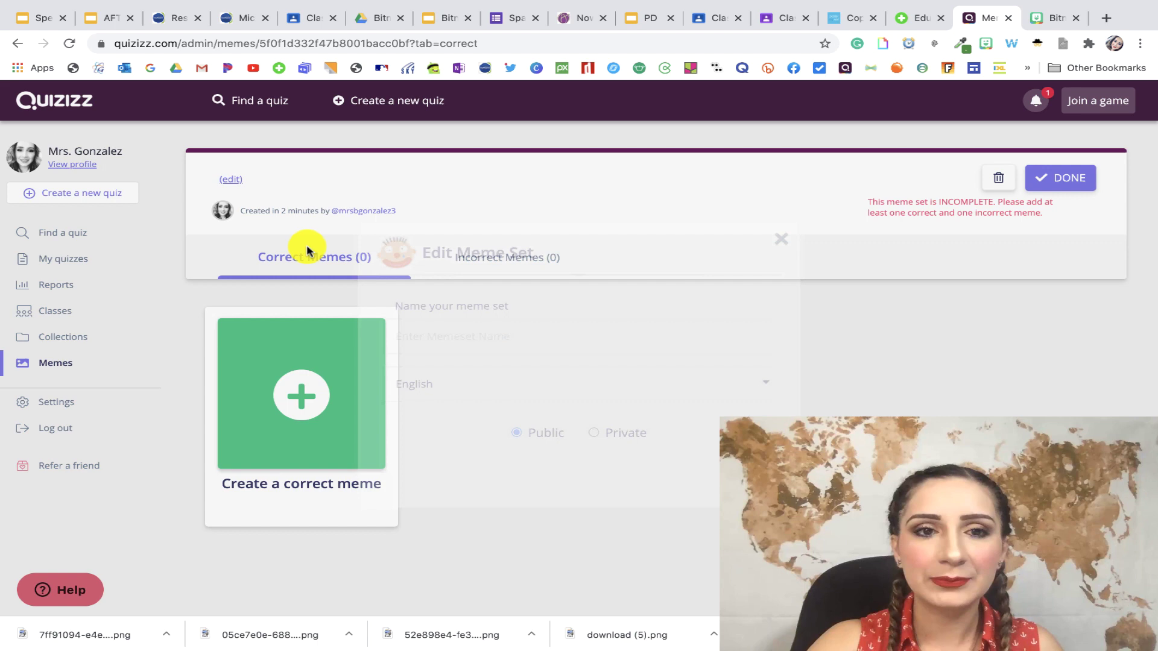
text(1My Bitmoji)
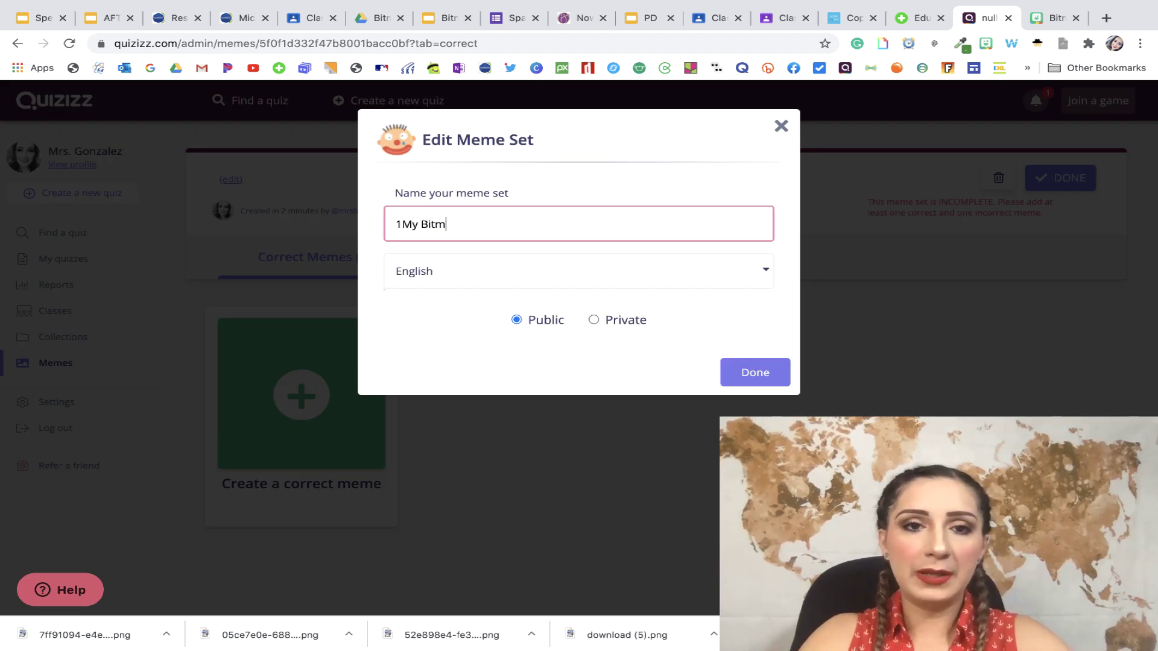
click(756, 371)
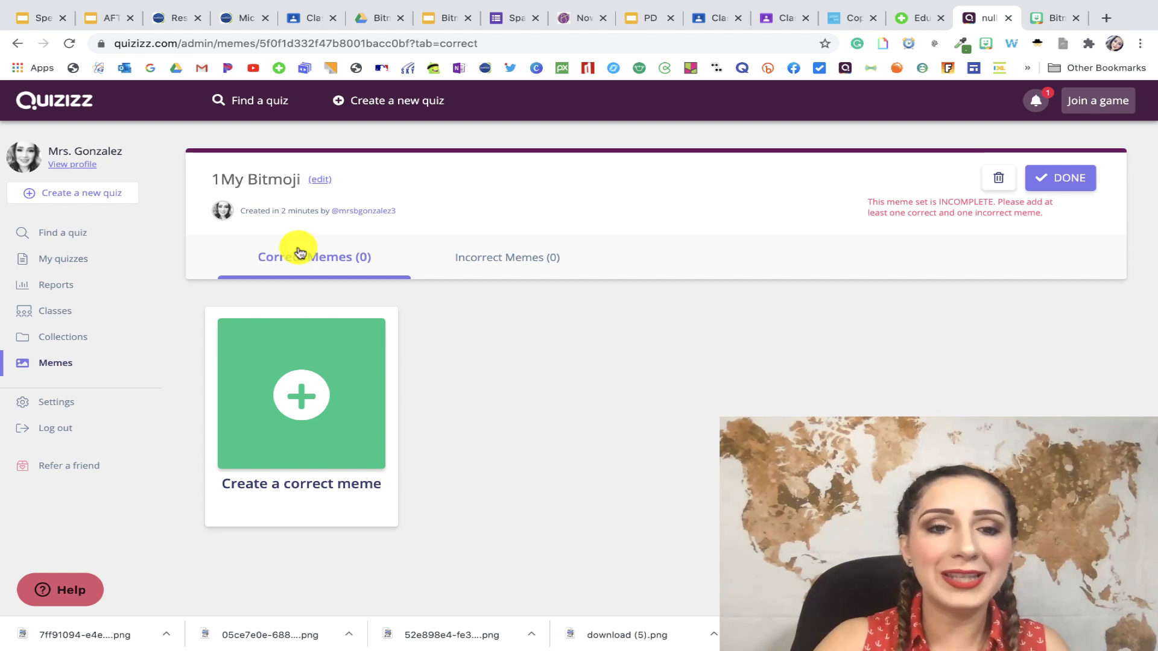
click(315, 398)
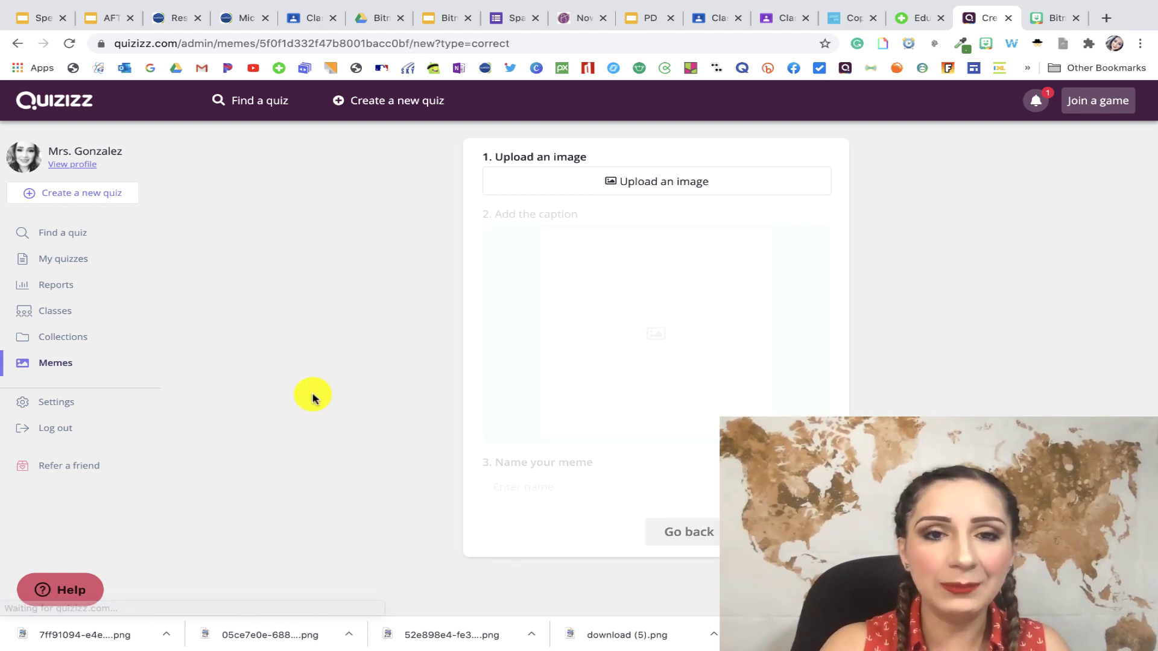
click(658, 183)
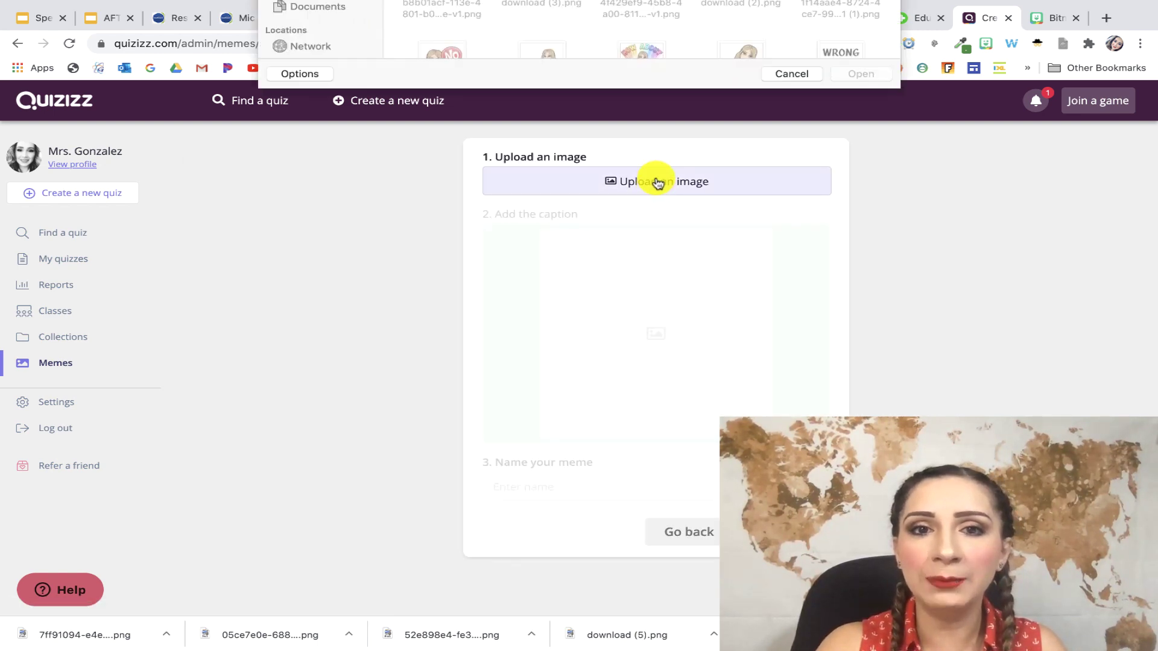
scroll(620, 136, down, 3)
scroll(621, 136, down, 3)
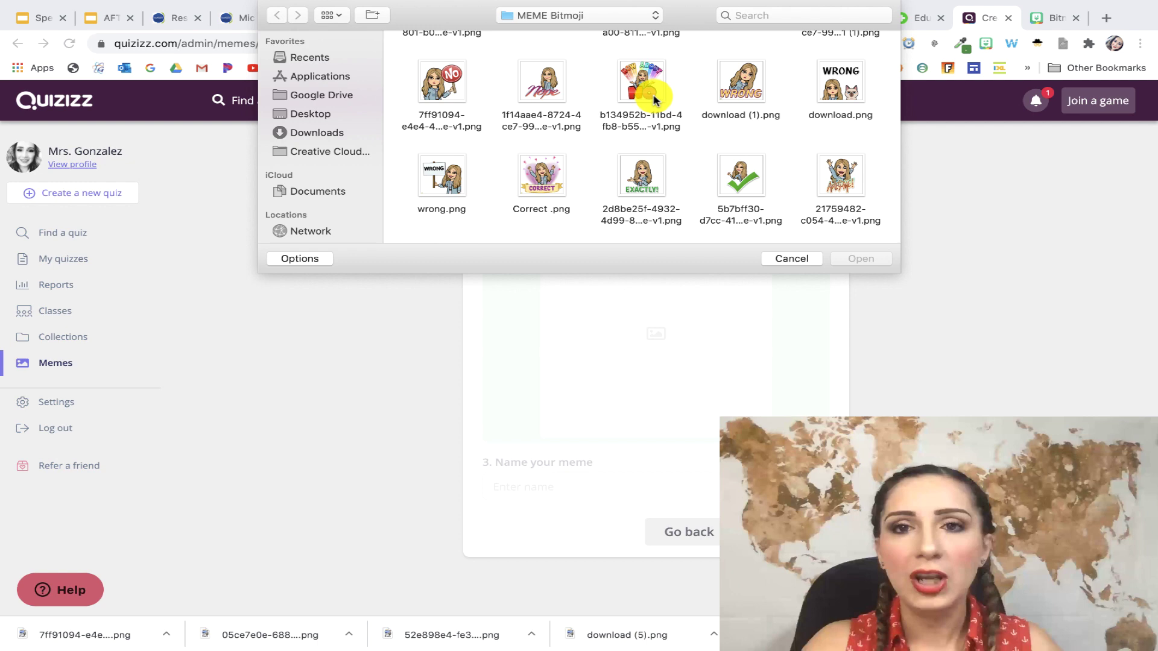
click(524, 181)
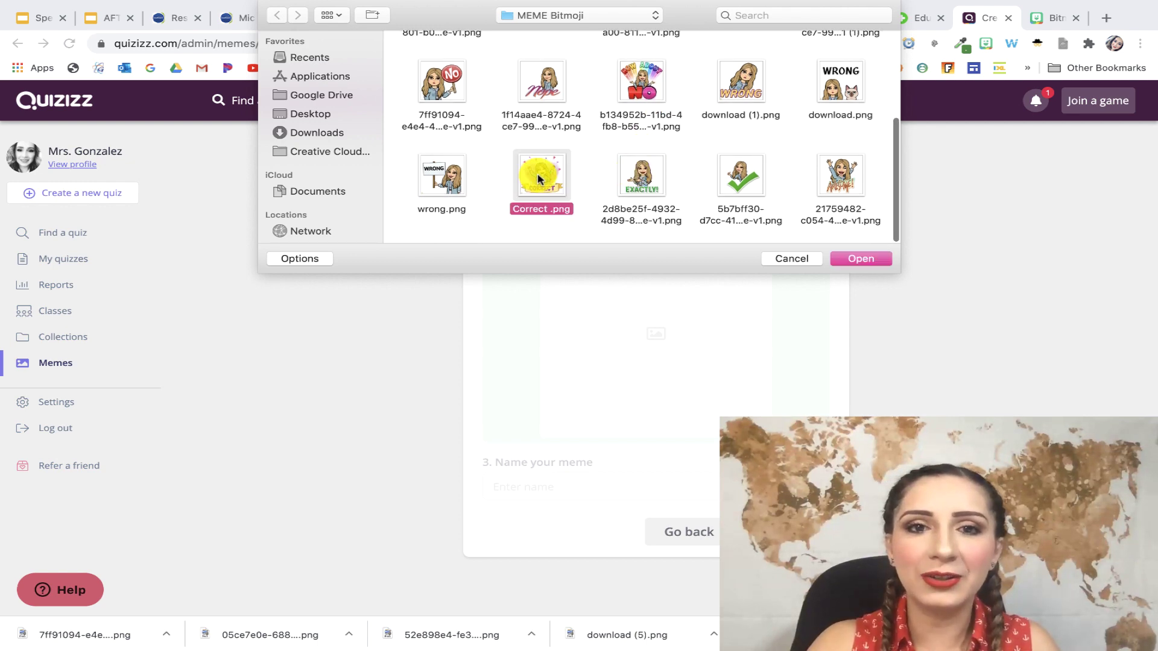
click(860, 258)
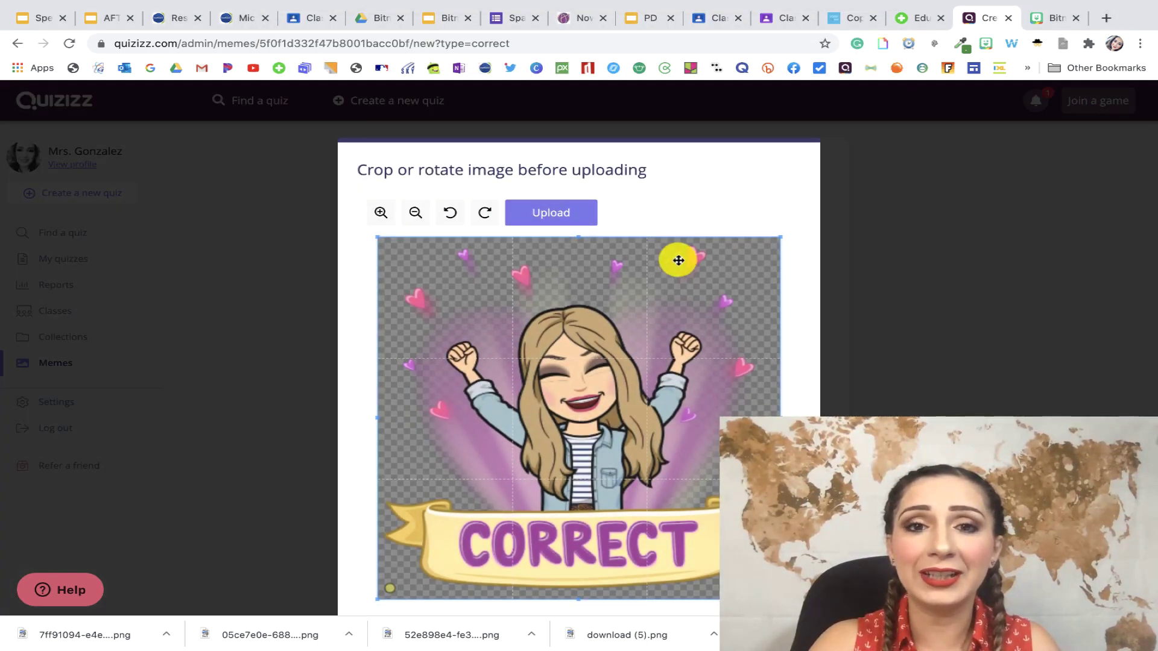
click(555, 212)
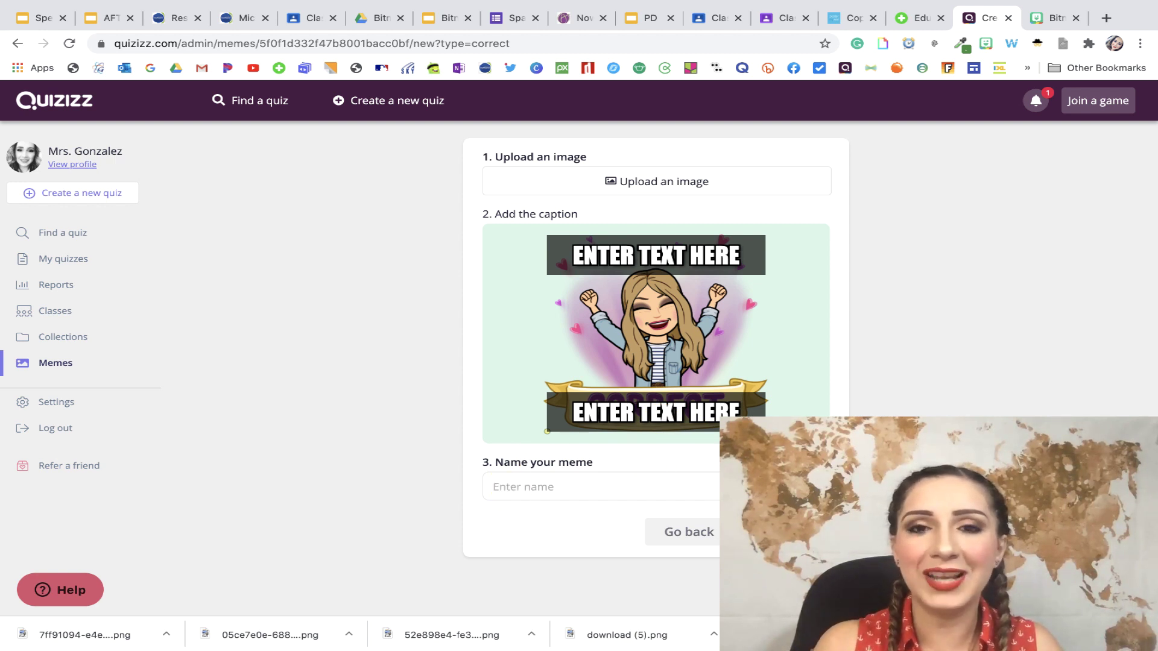
click(769, 531)
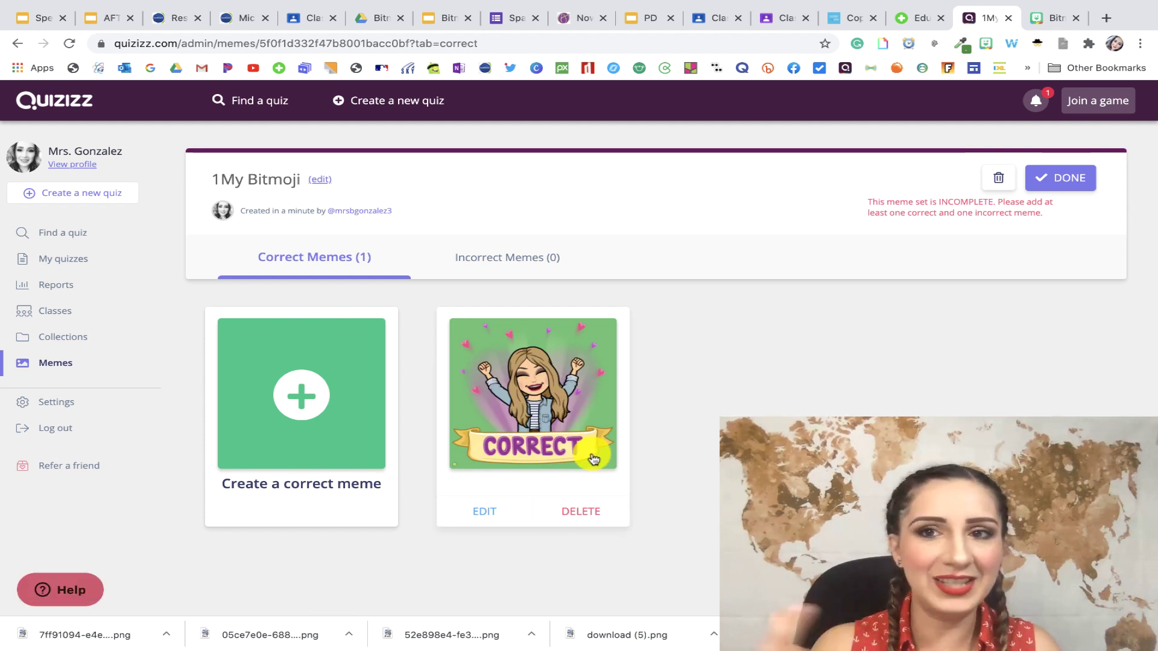
Add the EXACTLY Bitmoji image, uncropped, as a second correct meme
click(304, 404)
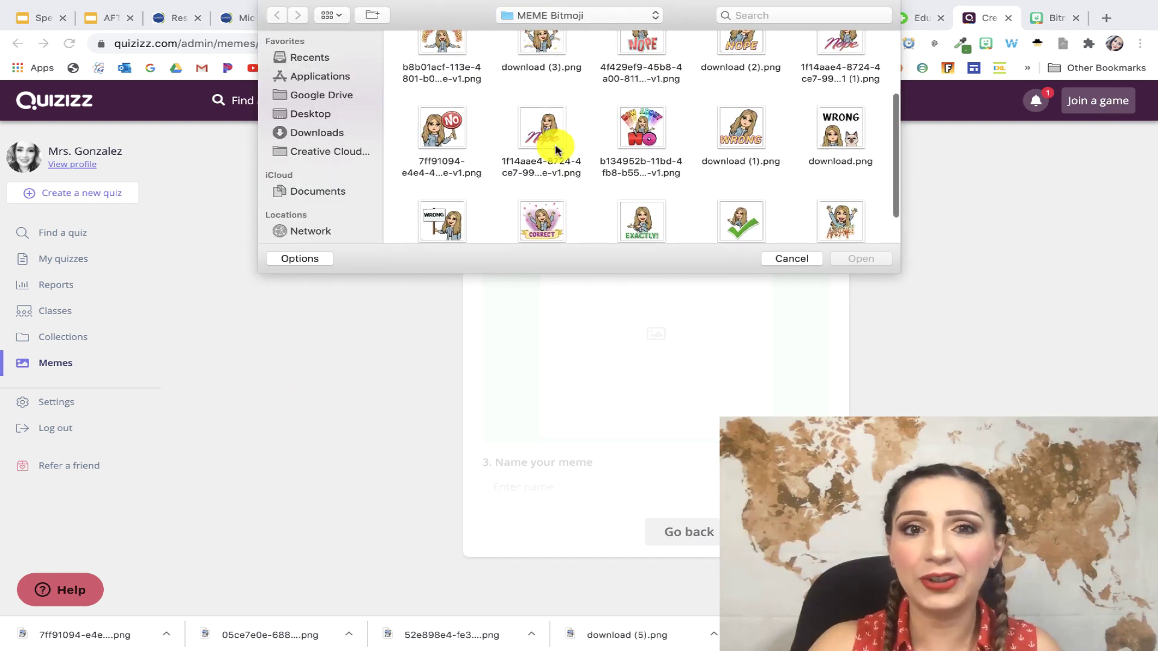
scroll(554, 146, down, 2)
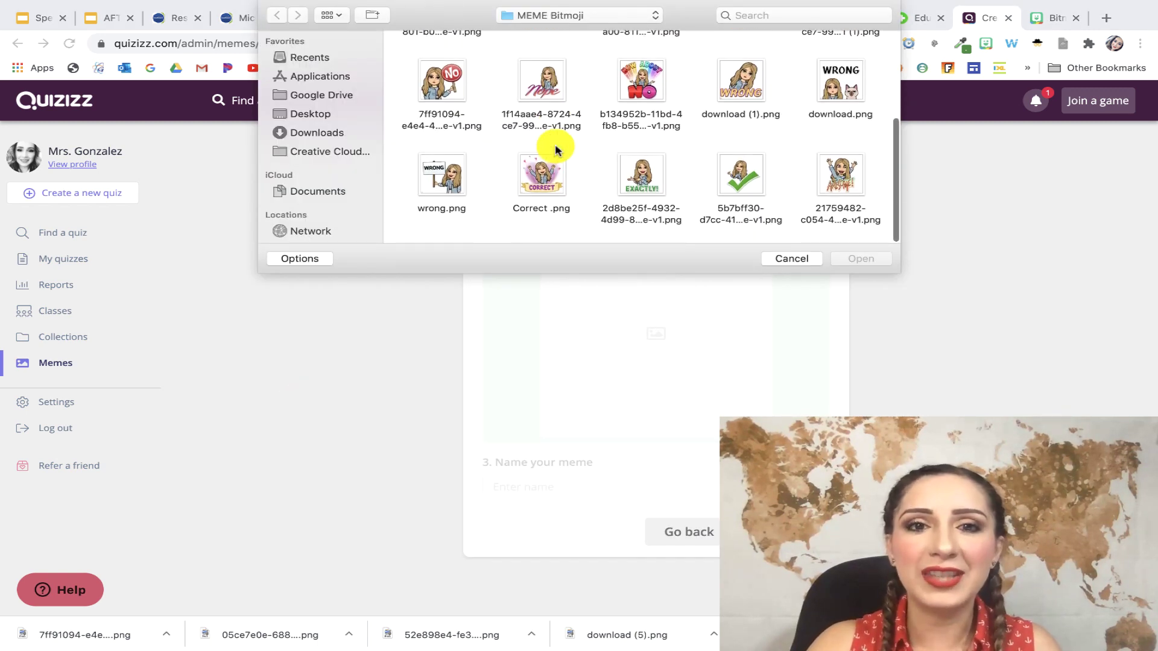
click(641, 182)
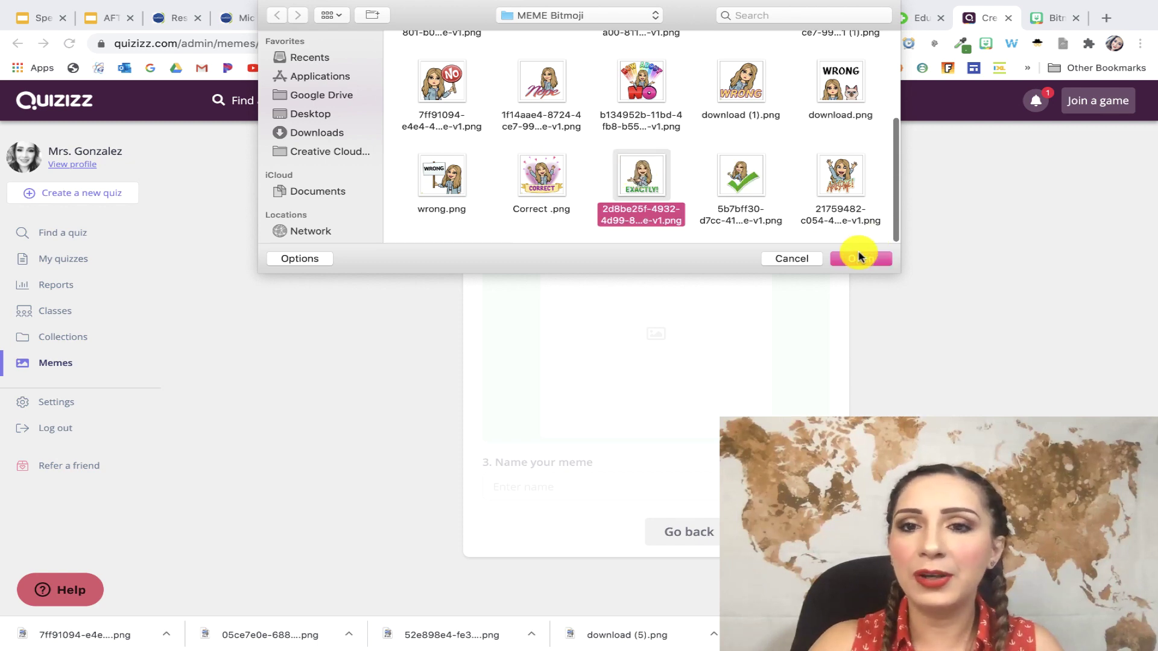
click(861, 259)
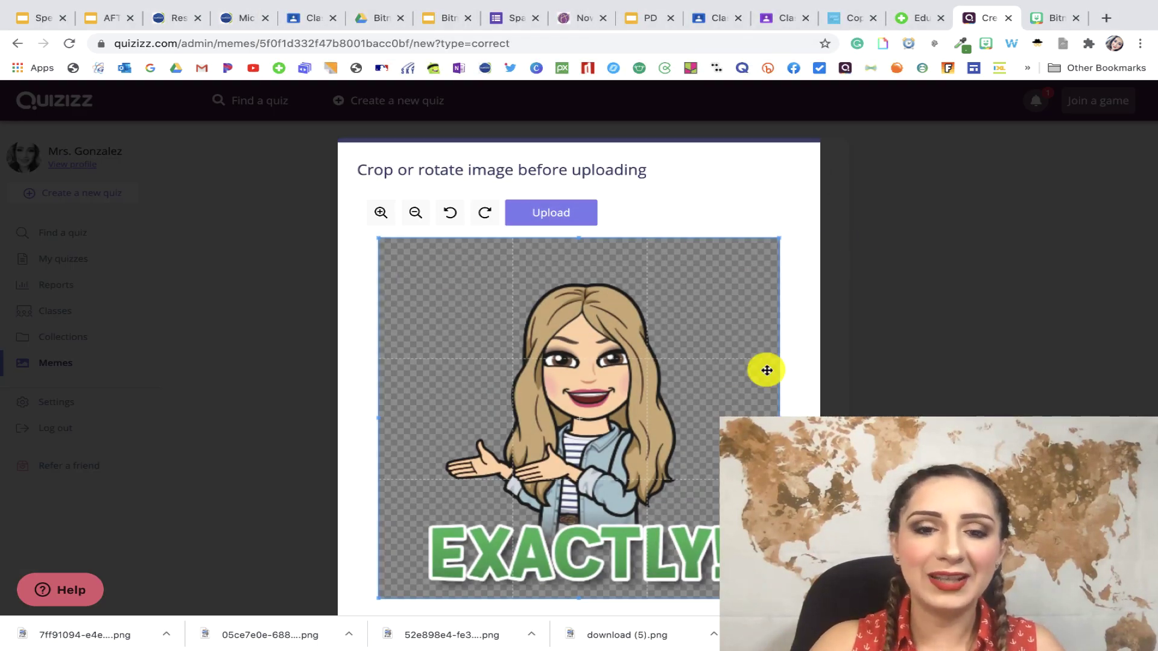
click(550, 212)
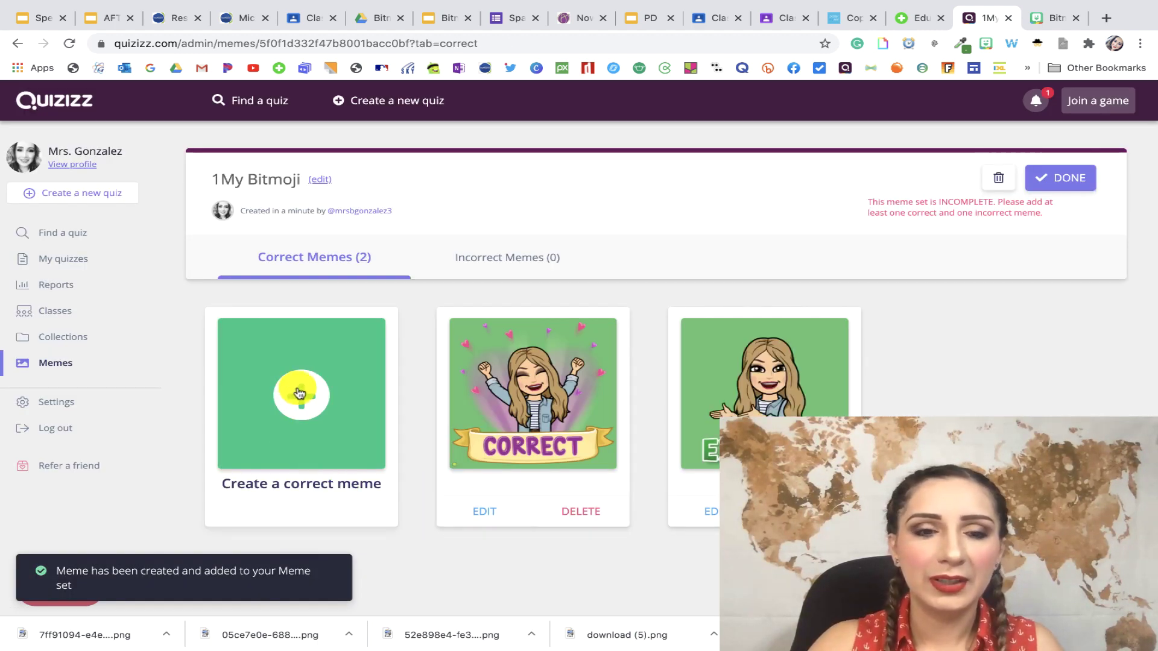
click(299, 391)
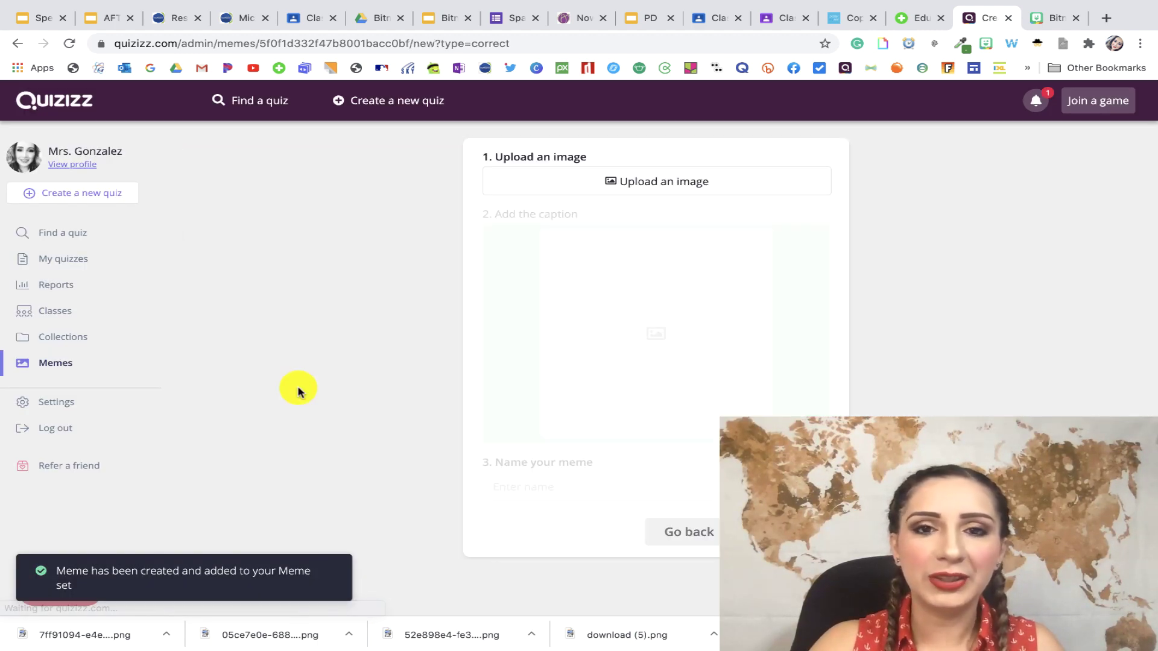
Add the AWESOME Bitmoji image as the third correct meme
click(683, 183)
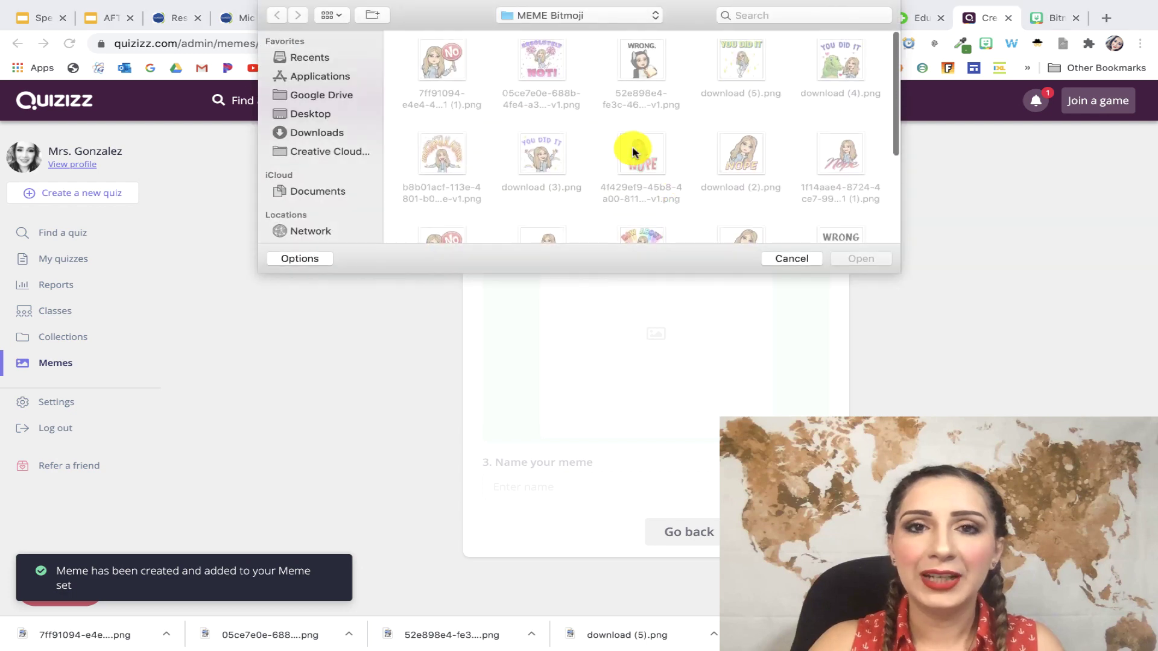
scroll(666, 149, down, 2)
scroll(666, 149, down, 3)
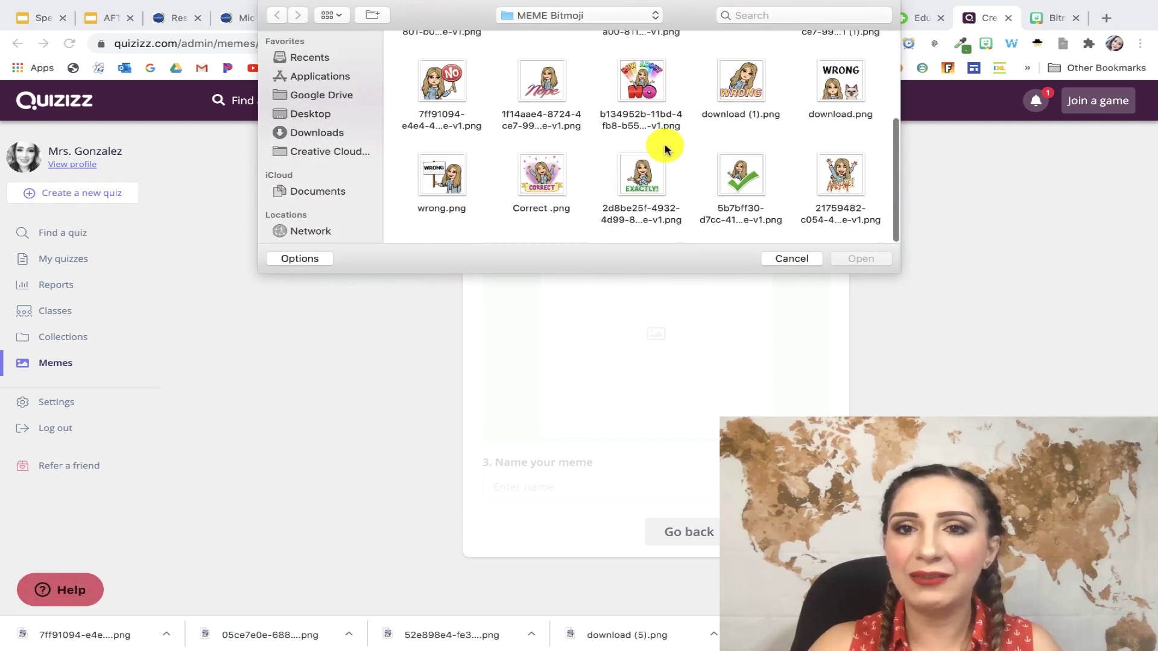
click(840, 177)
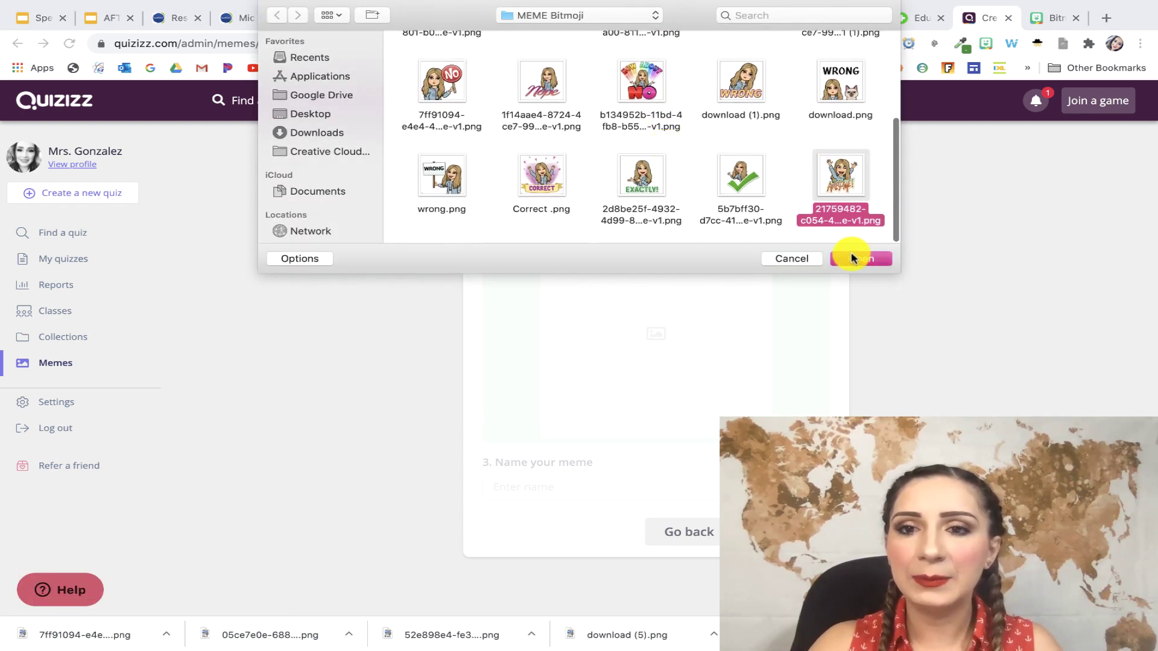
click(860, 258)
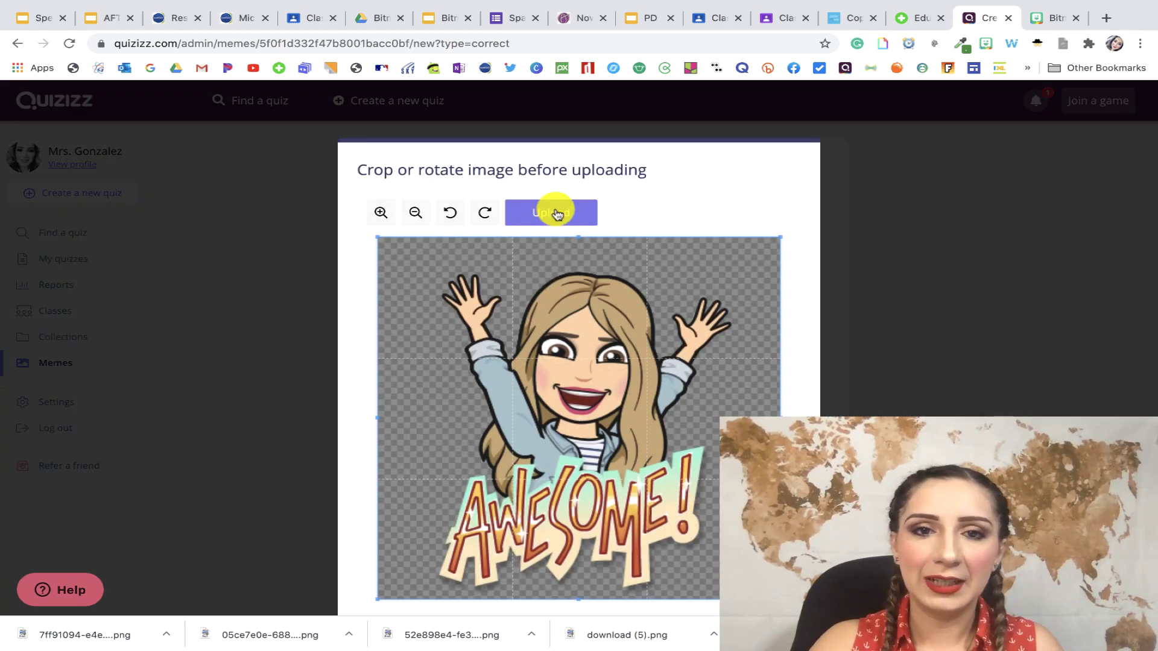
click(551, 242)
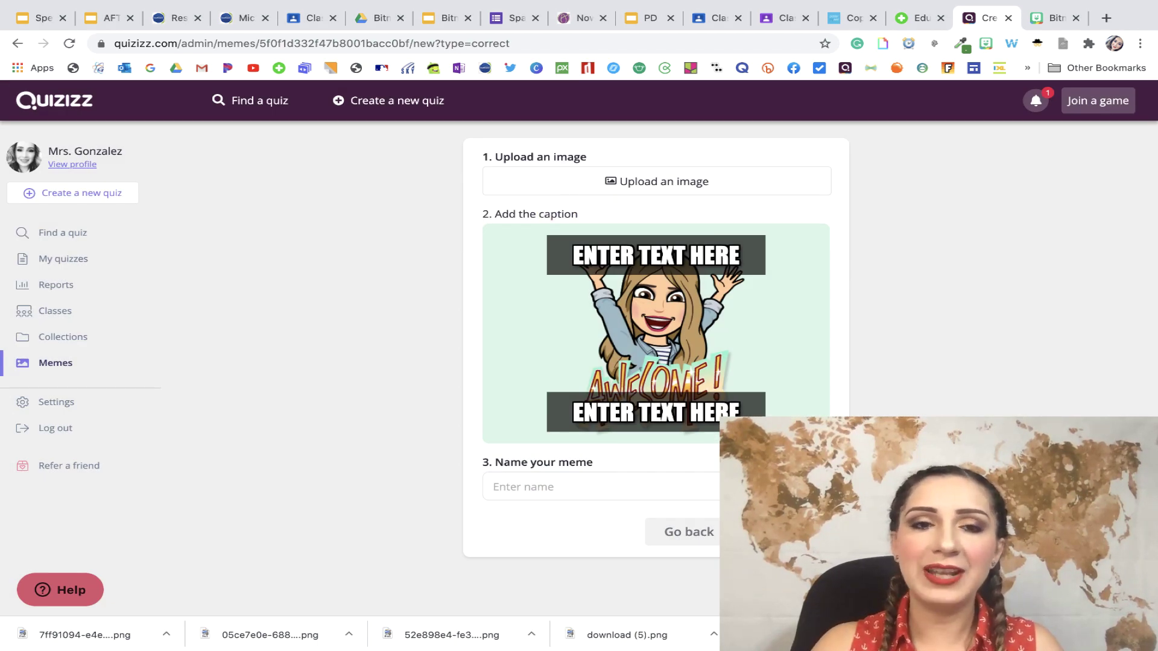
key(Return)
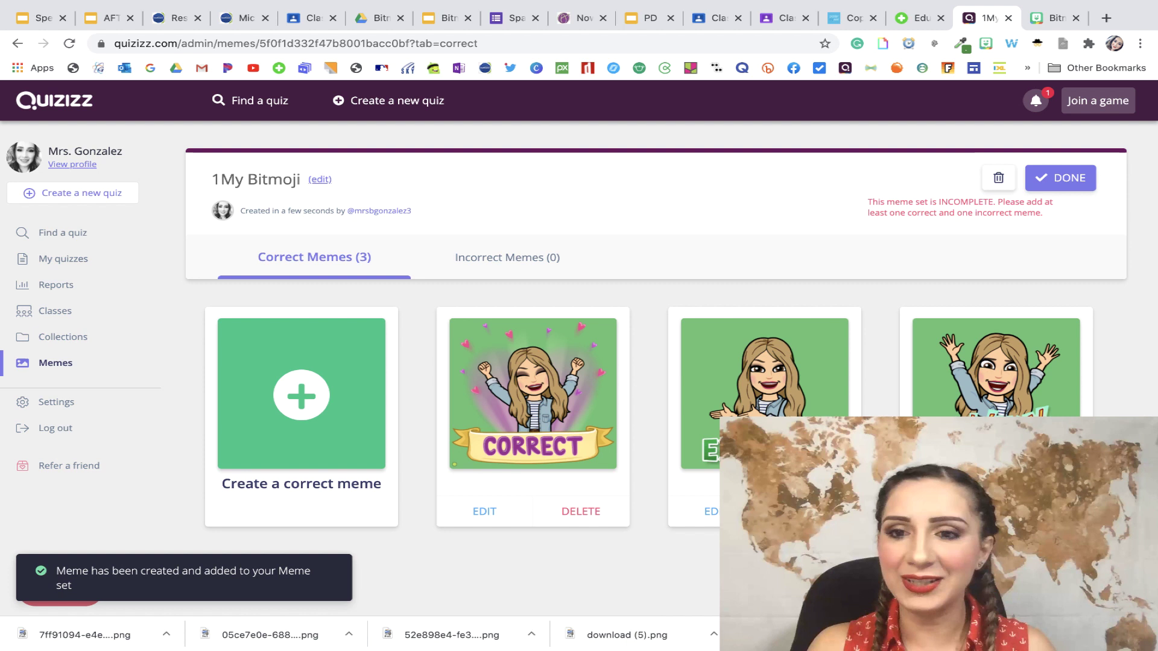
Add the WRONG cat Bitmoji as an incorrect meme and finish the '1My Bitmoji' set
click(501, 261)
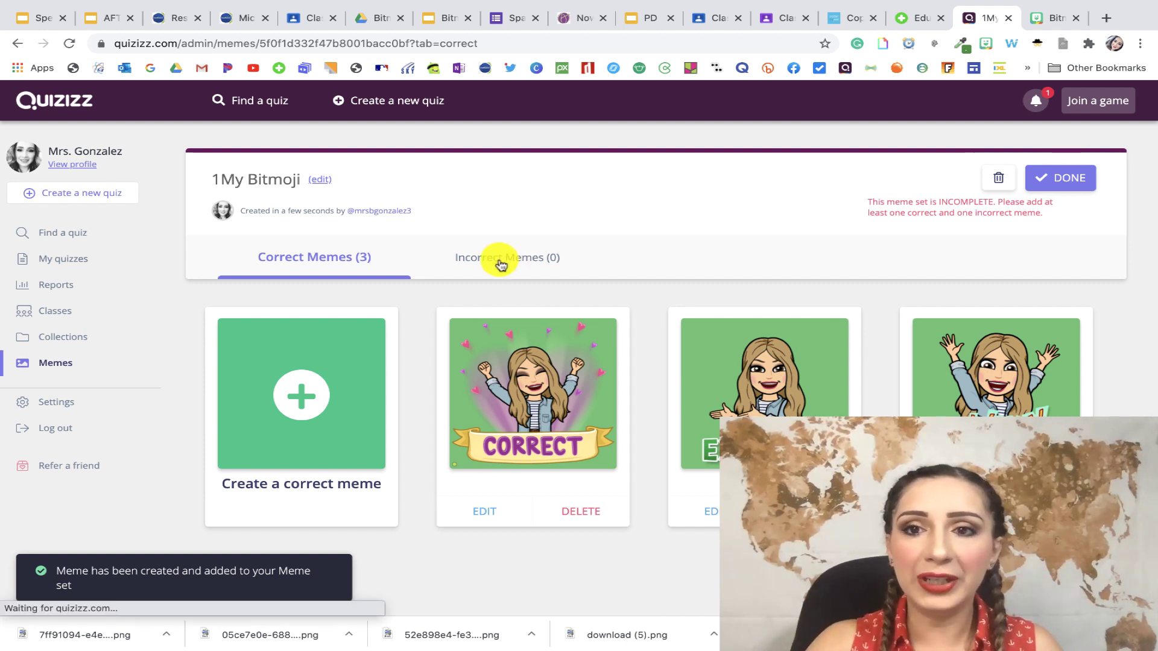
click(303, 395)
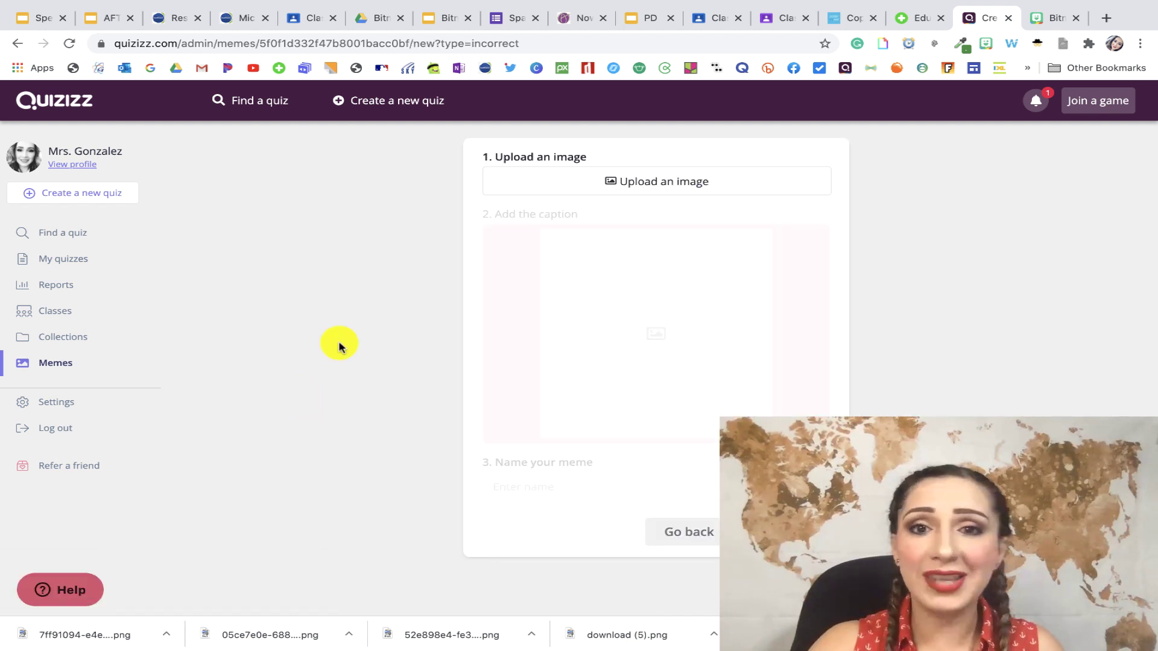
click(600, 184)
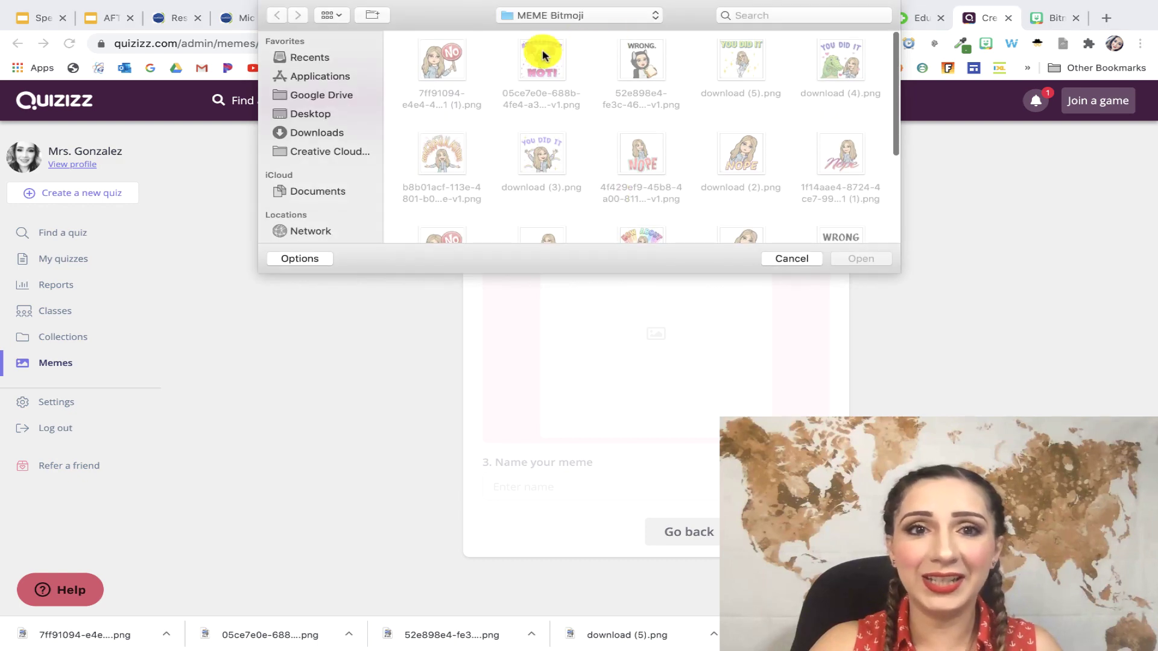
click(641, 62)
click(860, 257)
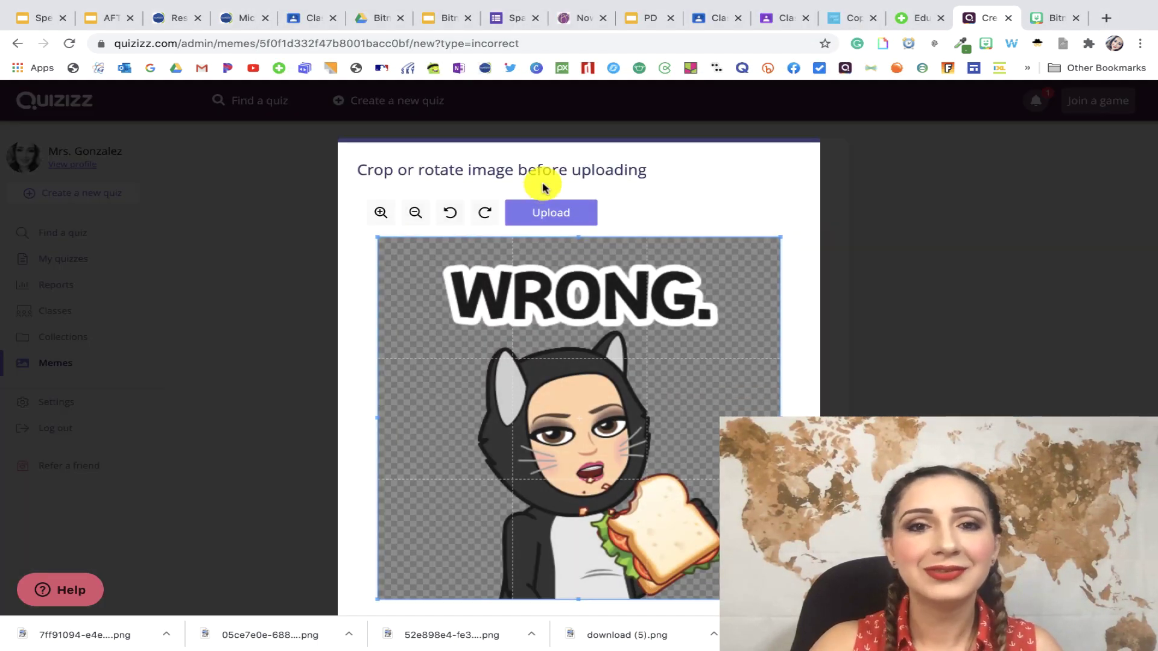
click(539, 218)
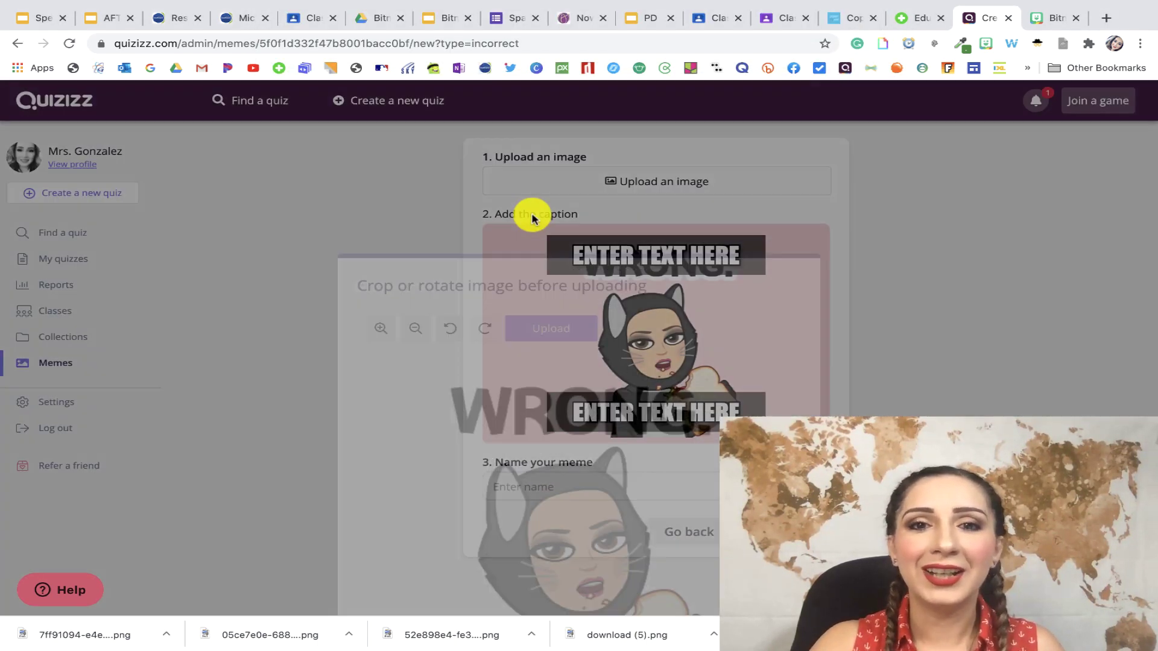
key(Return)
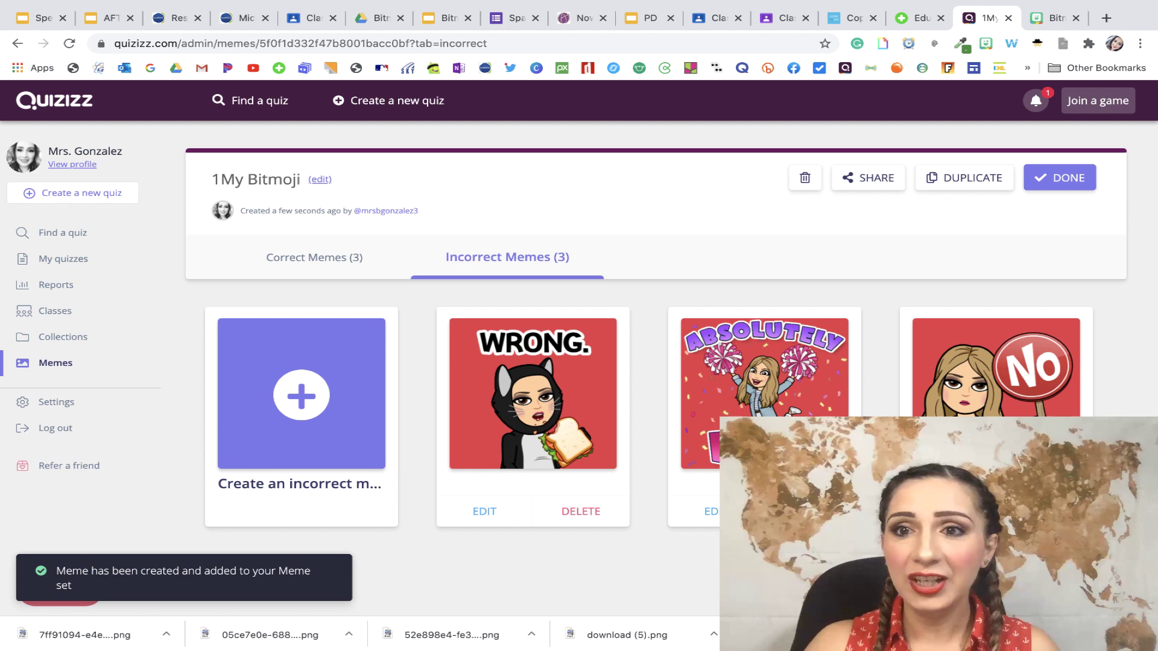
click(1056, 177)
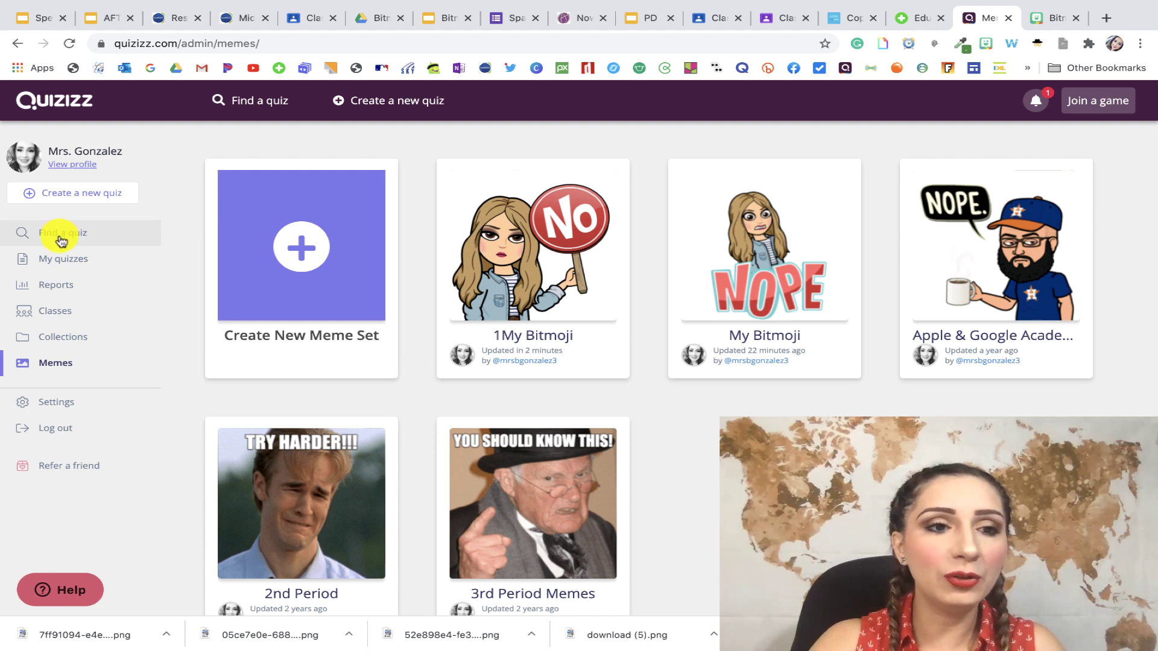
Open 'Counting Preschool STEM' from My quizzes to see its ten-question preview
click(61, 259)
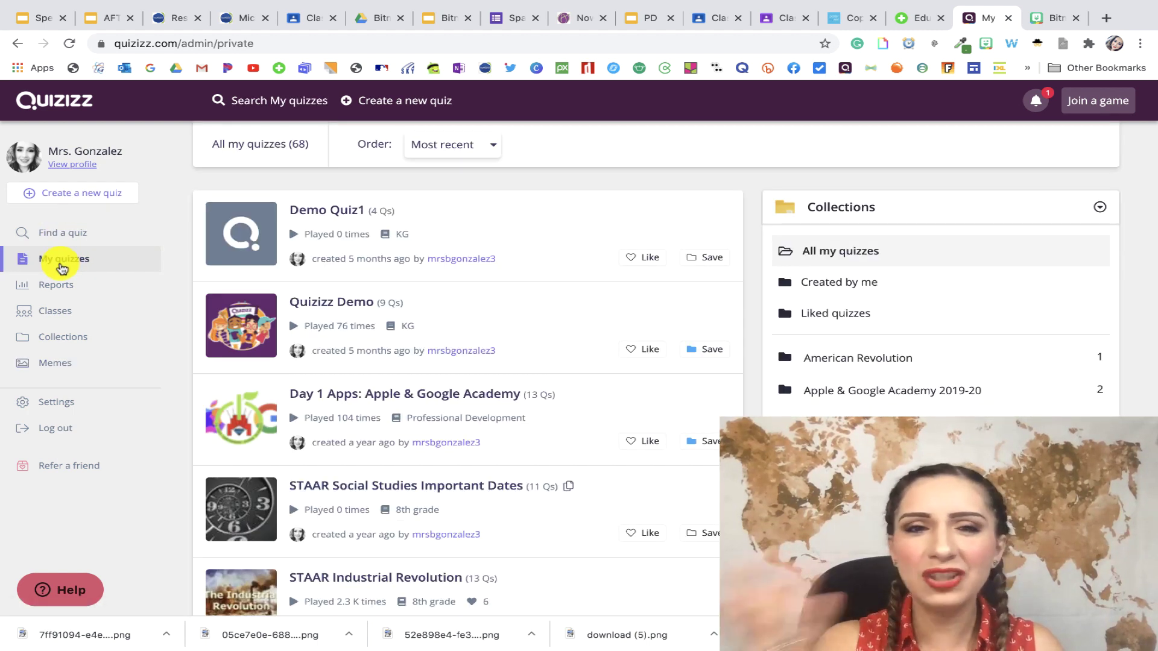
scroll(108, 353, down, 10)
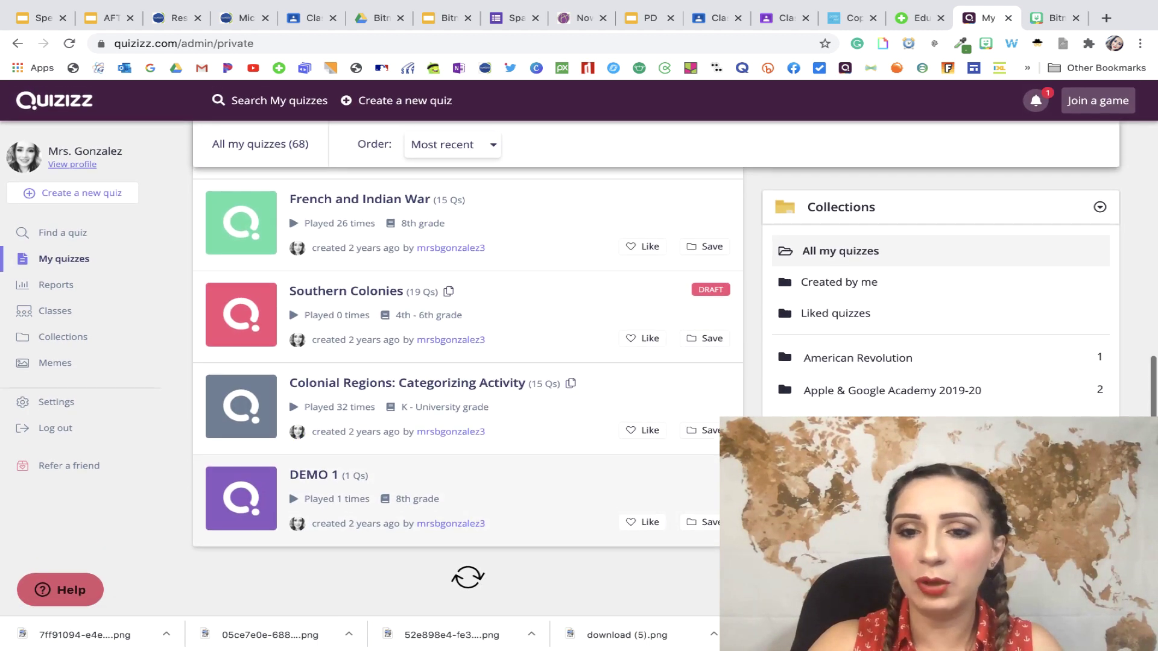
click(254, 234)
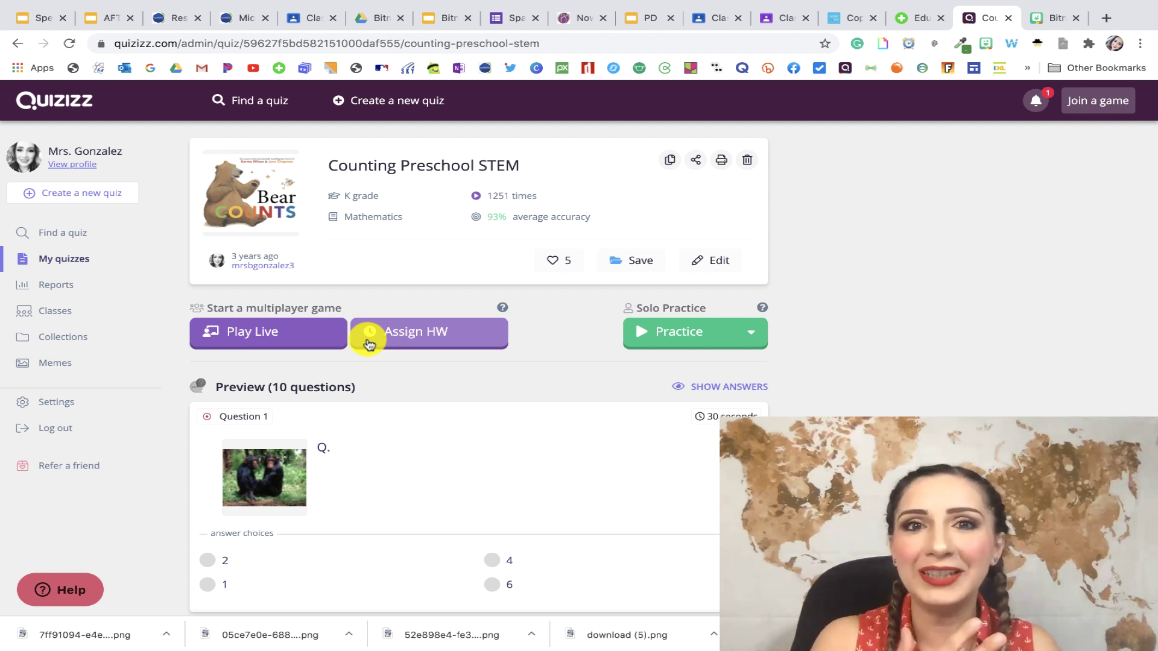
scroll(371, 349, down, 2)
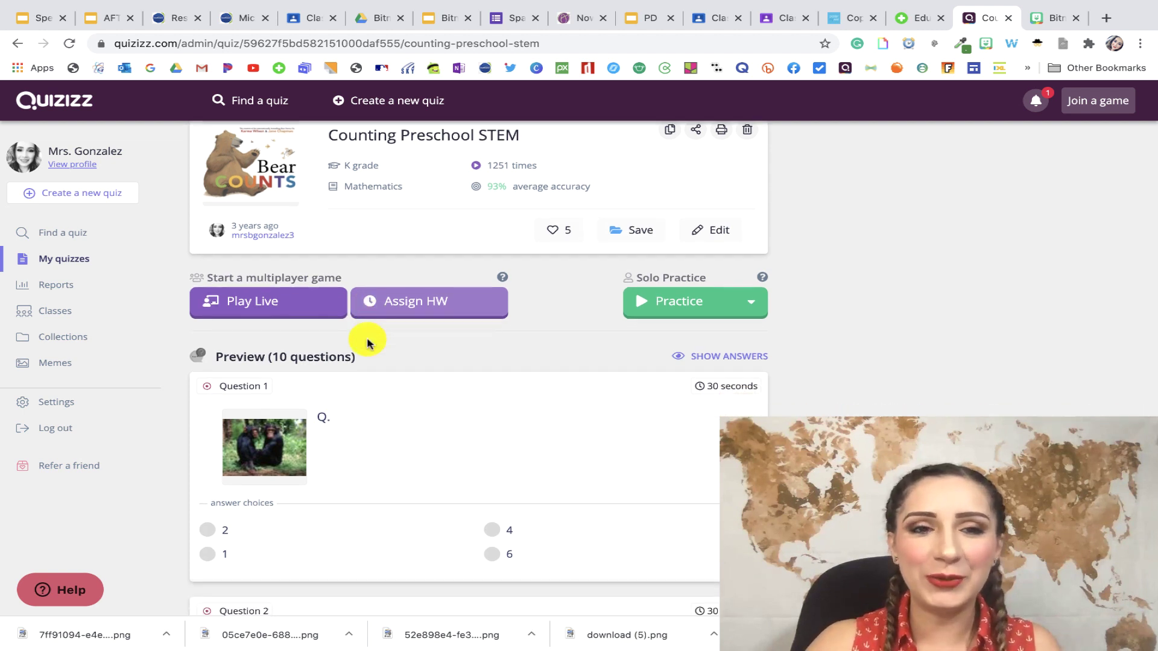
scroll(376, 353, down, 2)
scroll(378, 359, down, 3)
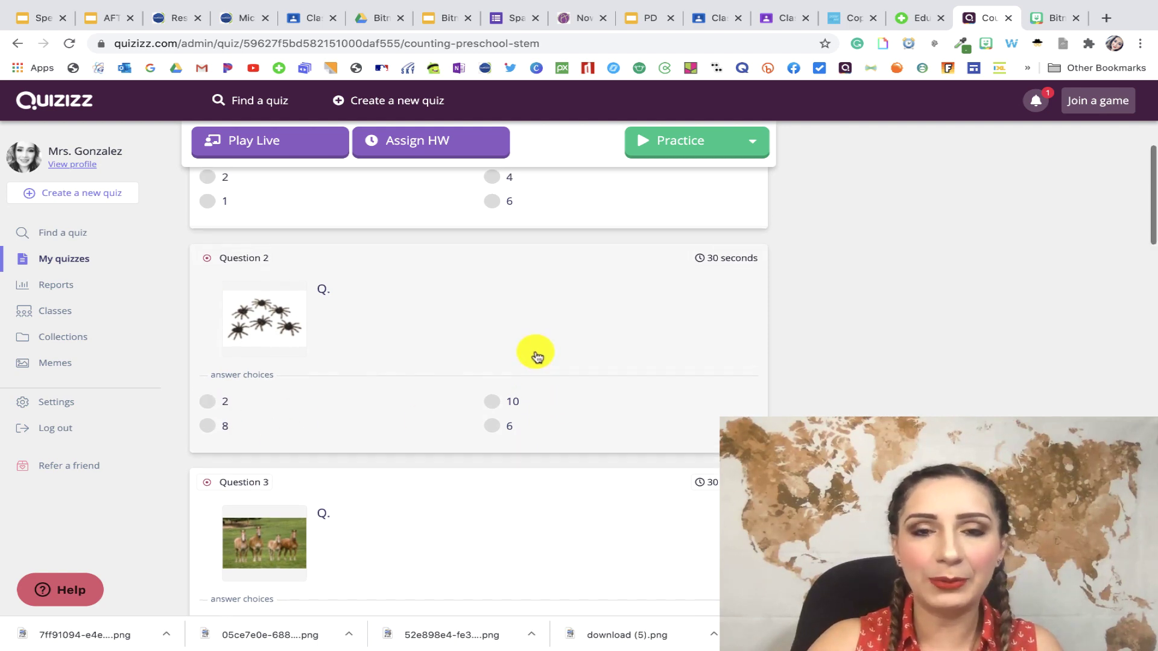
scroll(538, 426, up, 5)
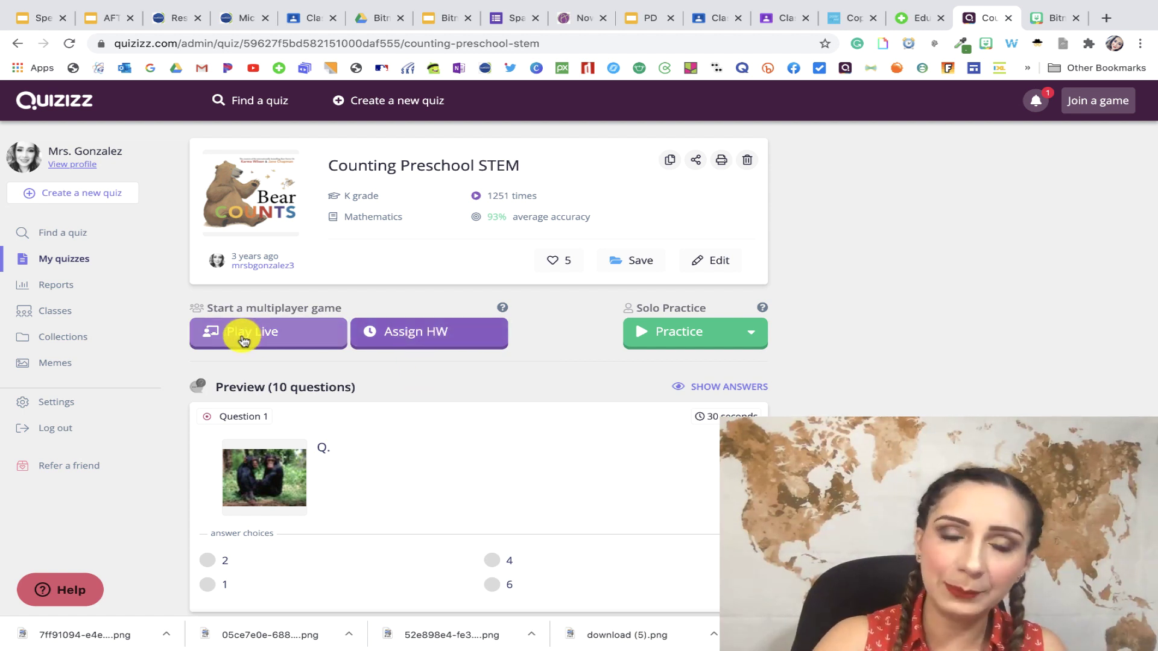
Assign the quiz as homework with '1My Bitmoji' chosen as the gameplay meme set
click(459, 338)
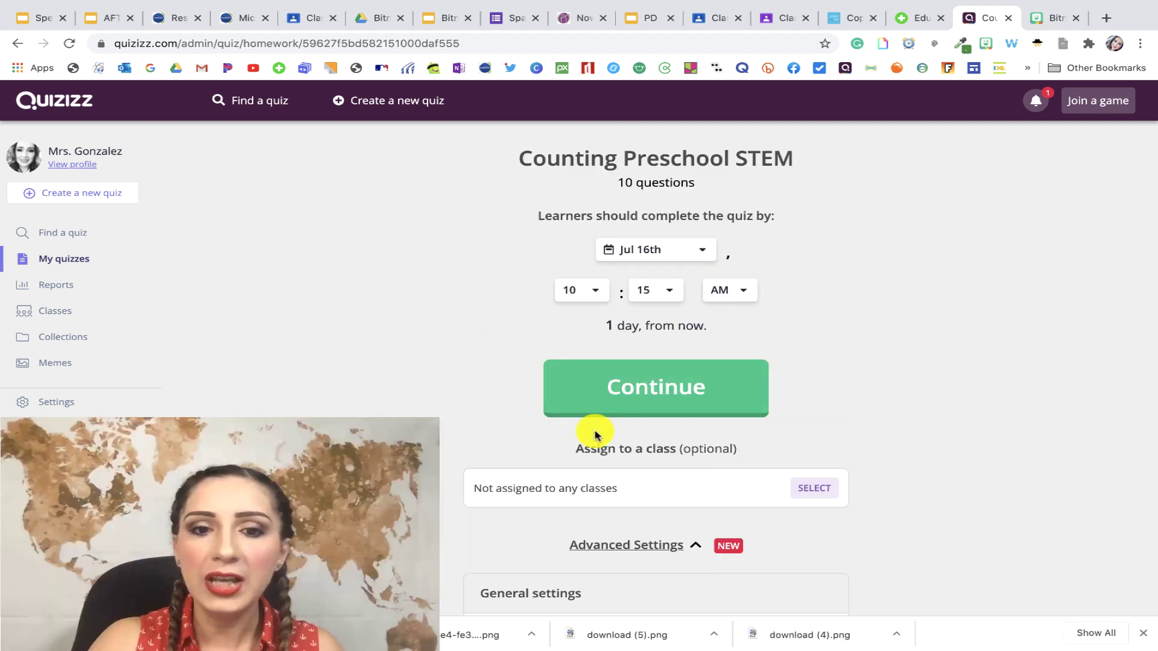
scroll(595, 436, down, 4)
scroll(595, 435, down, 4)
scroll(596, 435, down, 2)
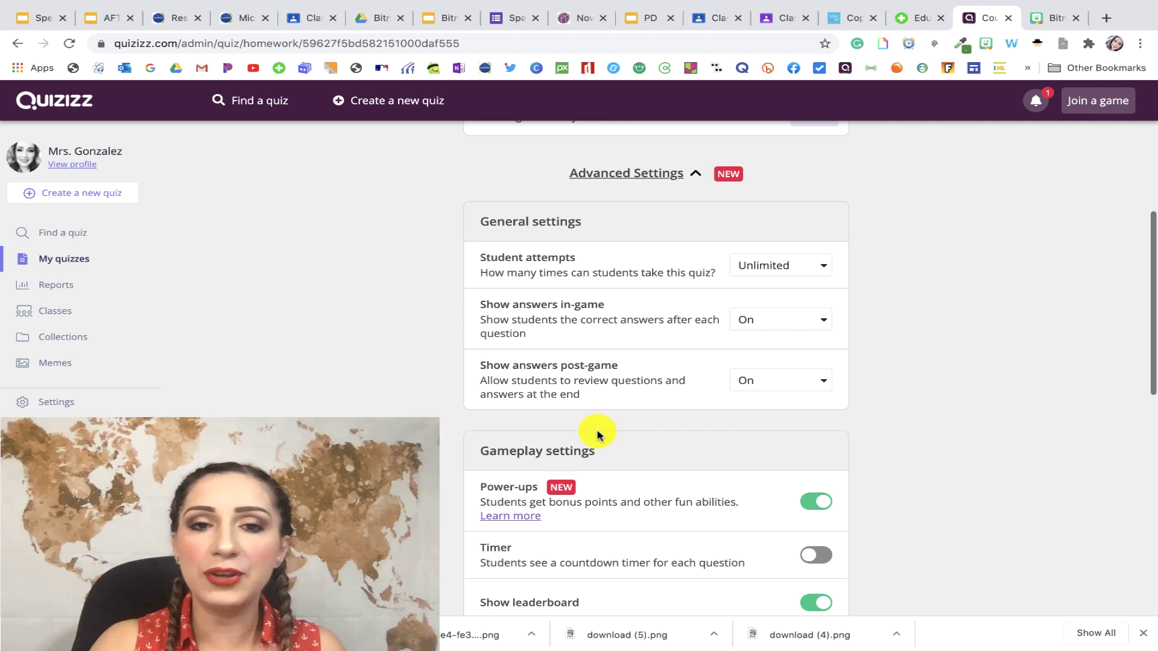
scroll(596, 435, down, 2)
scroll(598, 435, down, 4)
scroll(606, 443, down, 3)
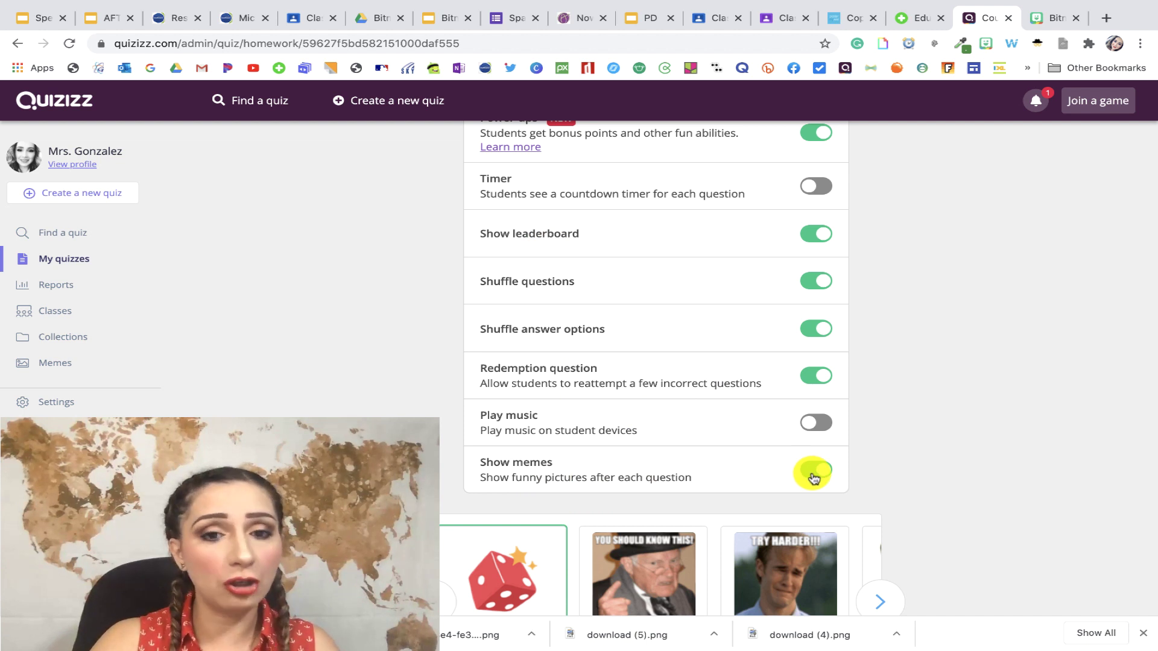
scroll(815, 477, down, 2)
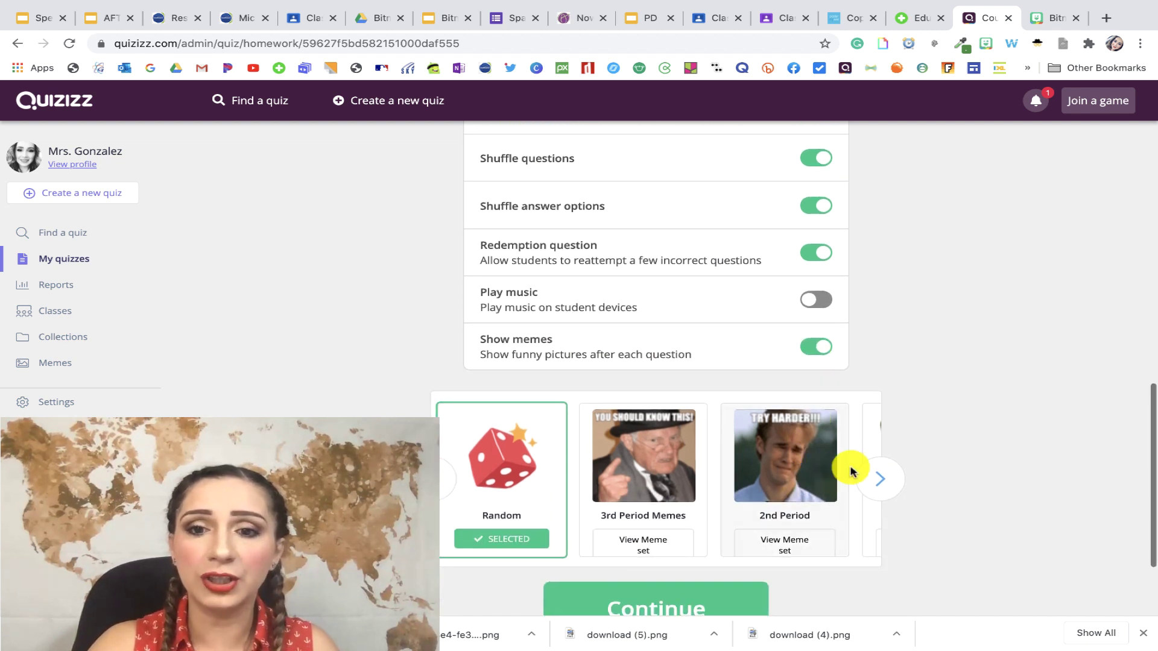
click(879, 478)
click(789, 479)
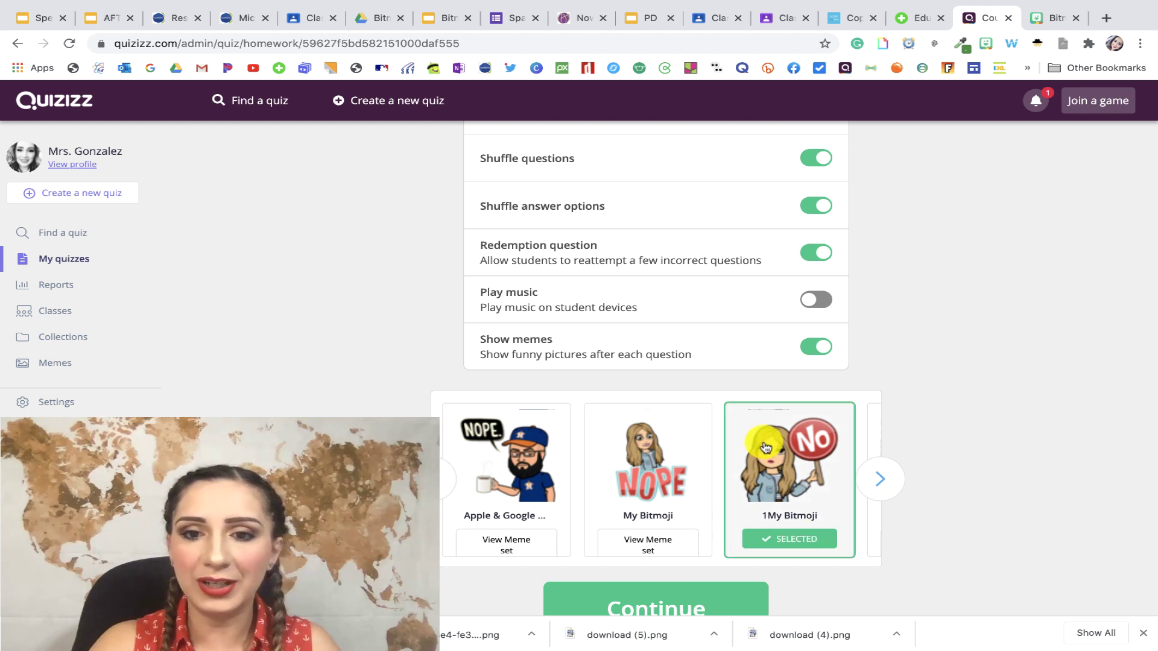
click(658, 602)
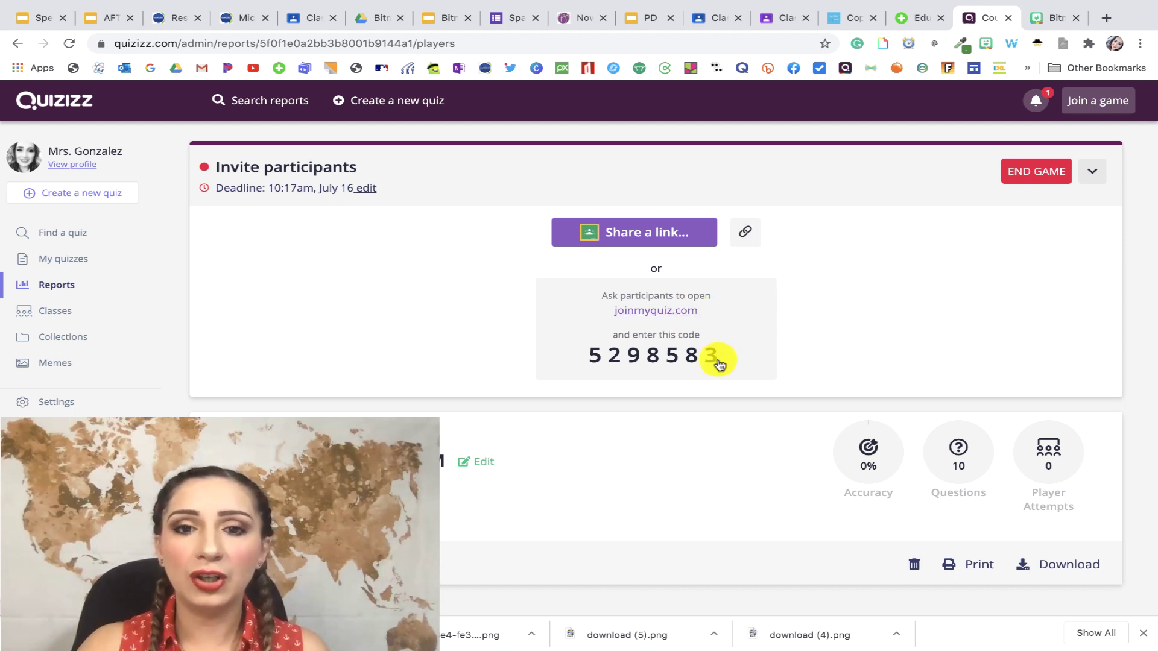
Join the game on the student page with code 5298583
key(ctrl+Tab)
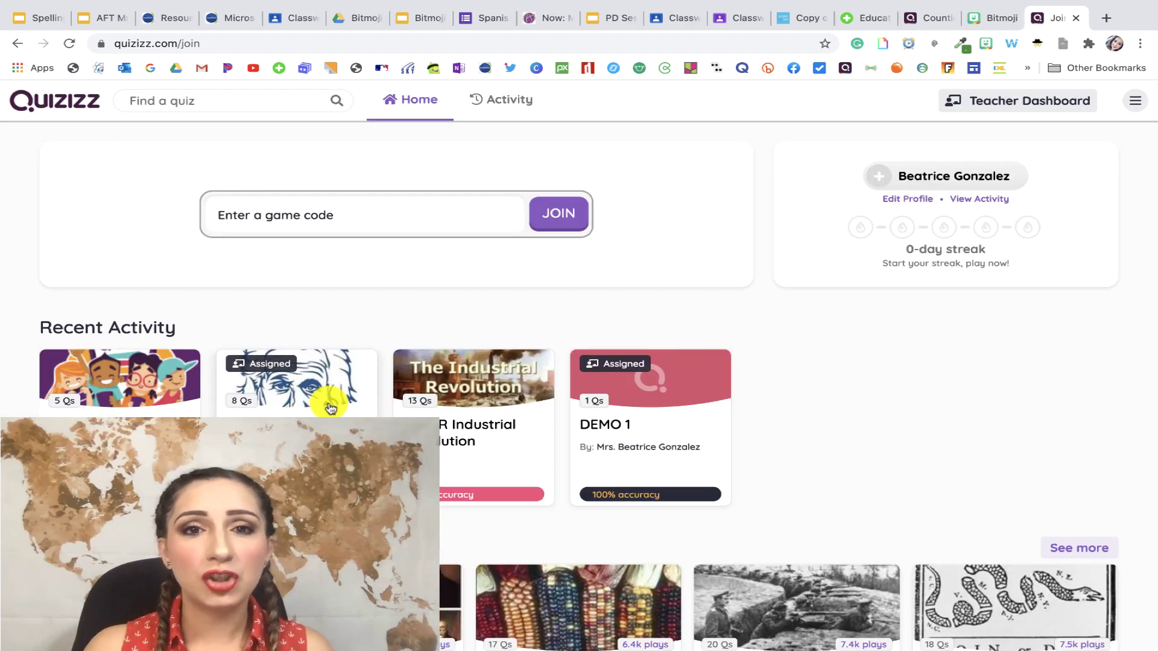
text(5298583)
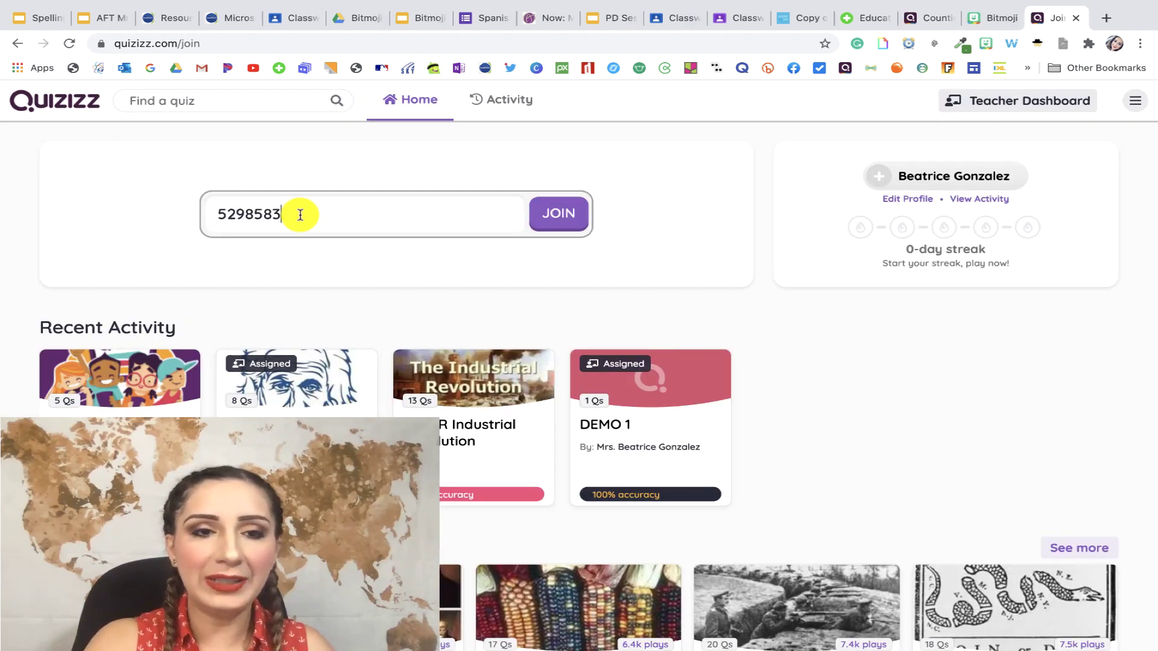
click(566, 219)
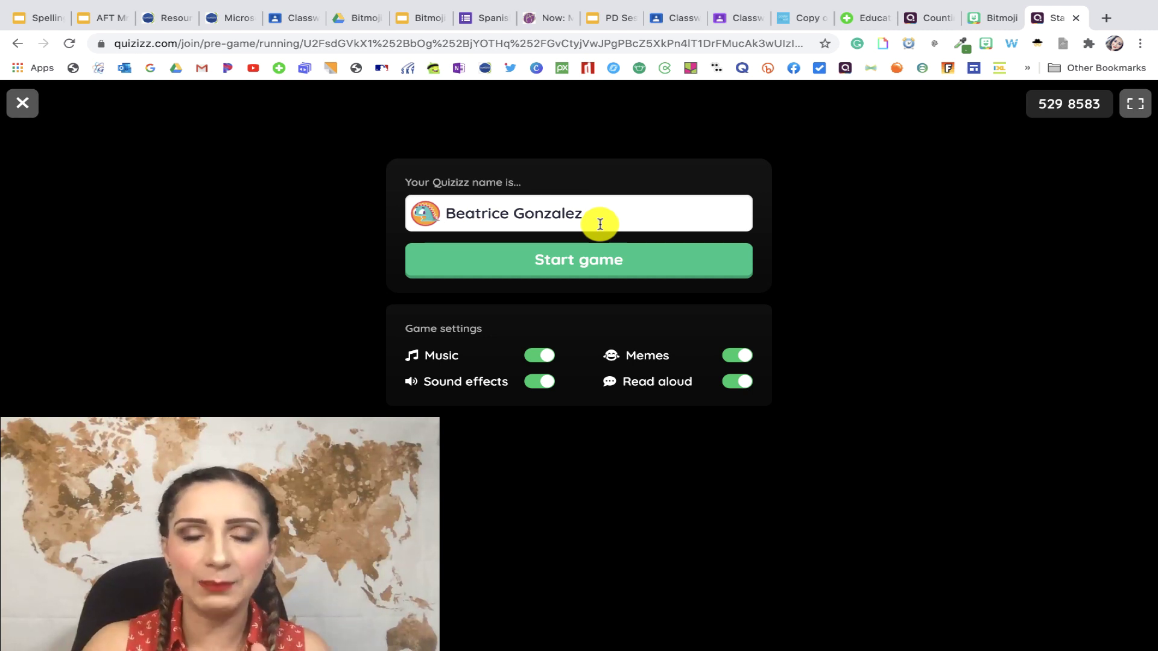
Enter player name Bea, turn off read aloud and music, and start
drag(592, 214, 379, 209)
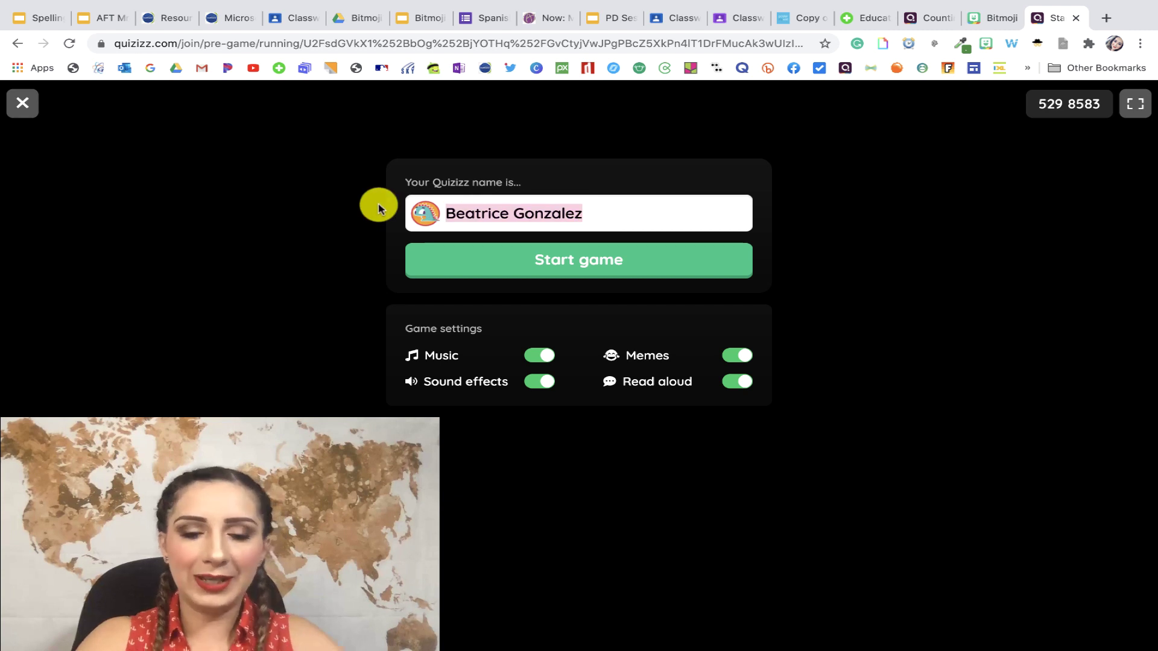
text(Bea)
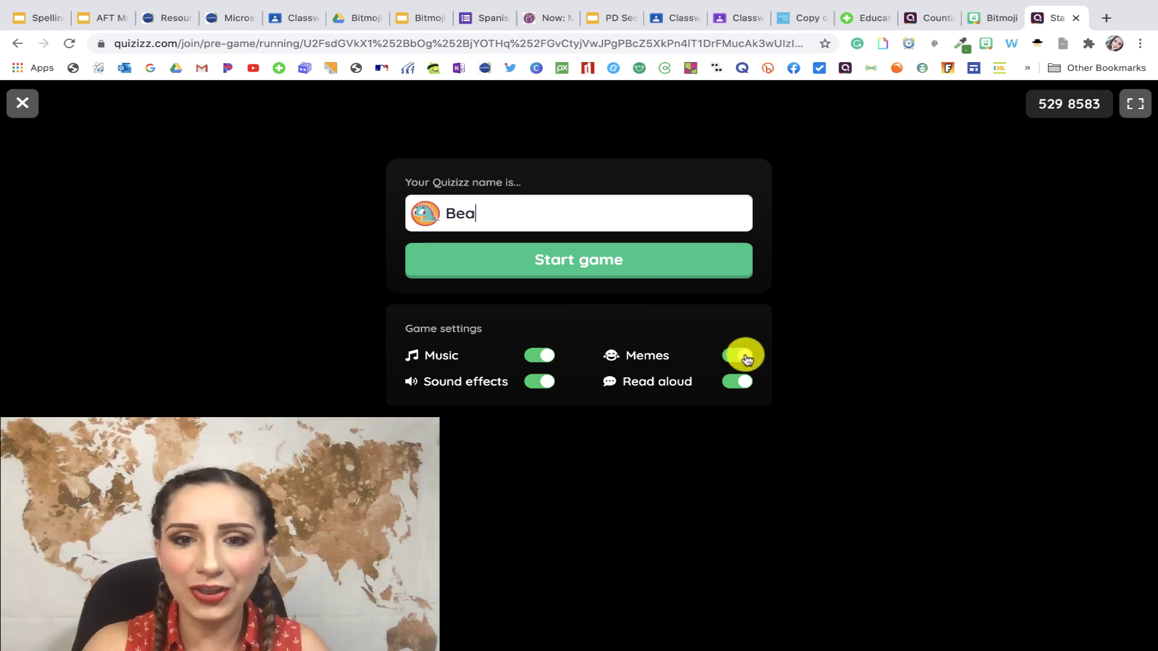
click(735, 382)
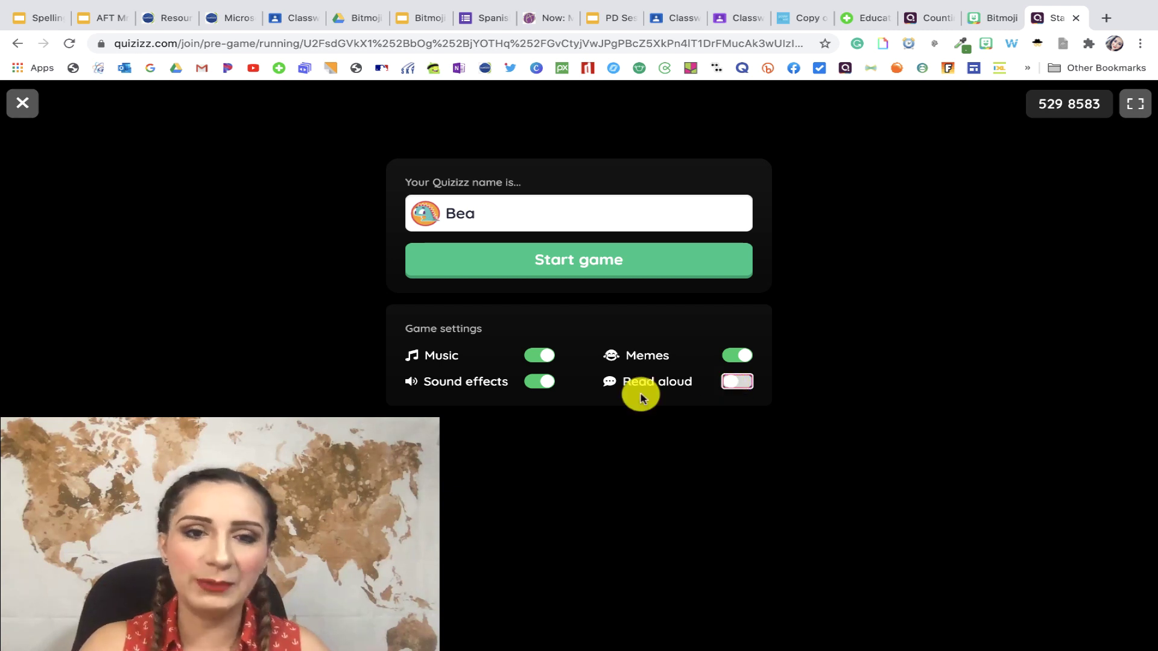
click(542, 355)
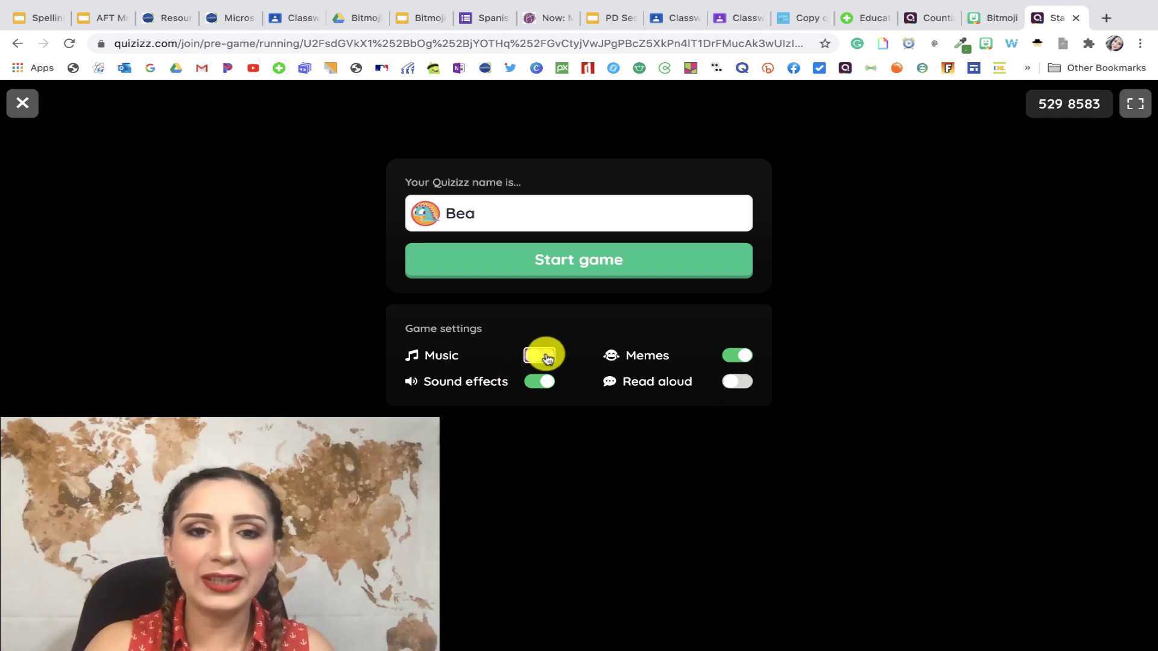
click(599, 266)
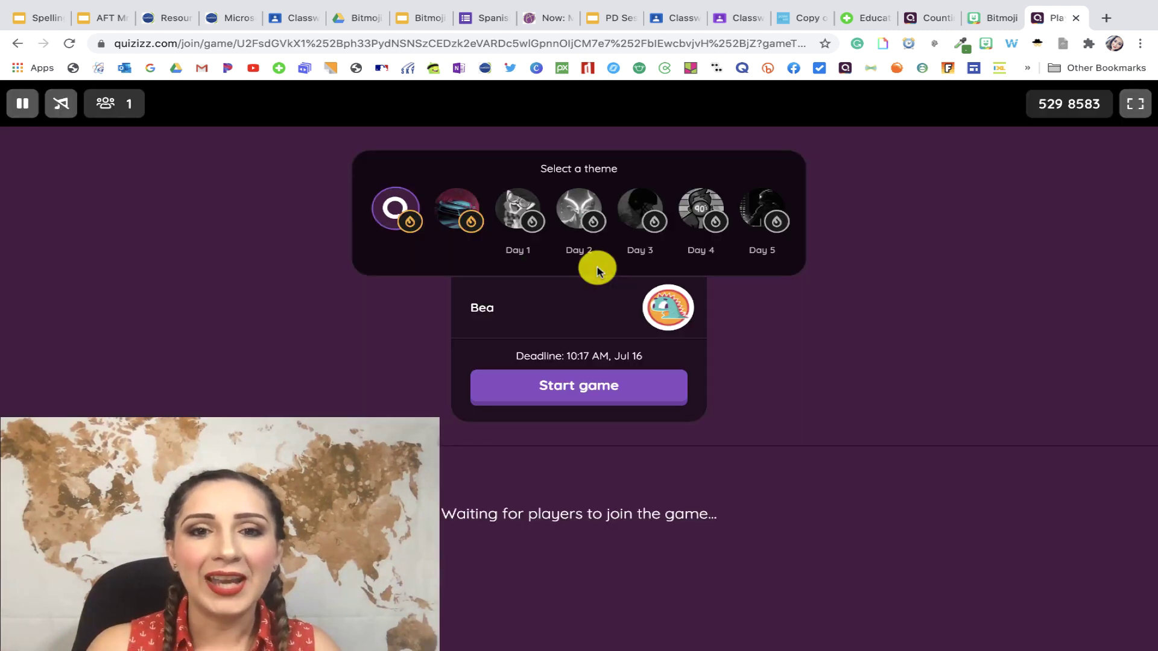
Answer the spider (6), chicken (10), dogs and cow (1) questions, passing each meme
click(561, 385)
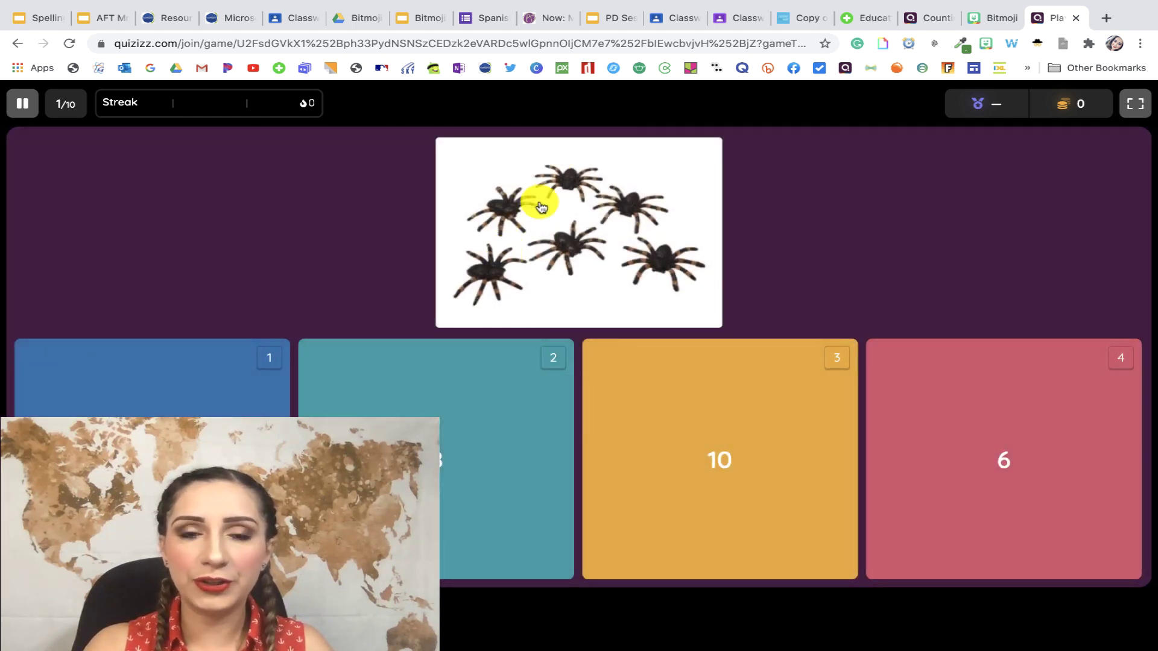
click(1034, 405)
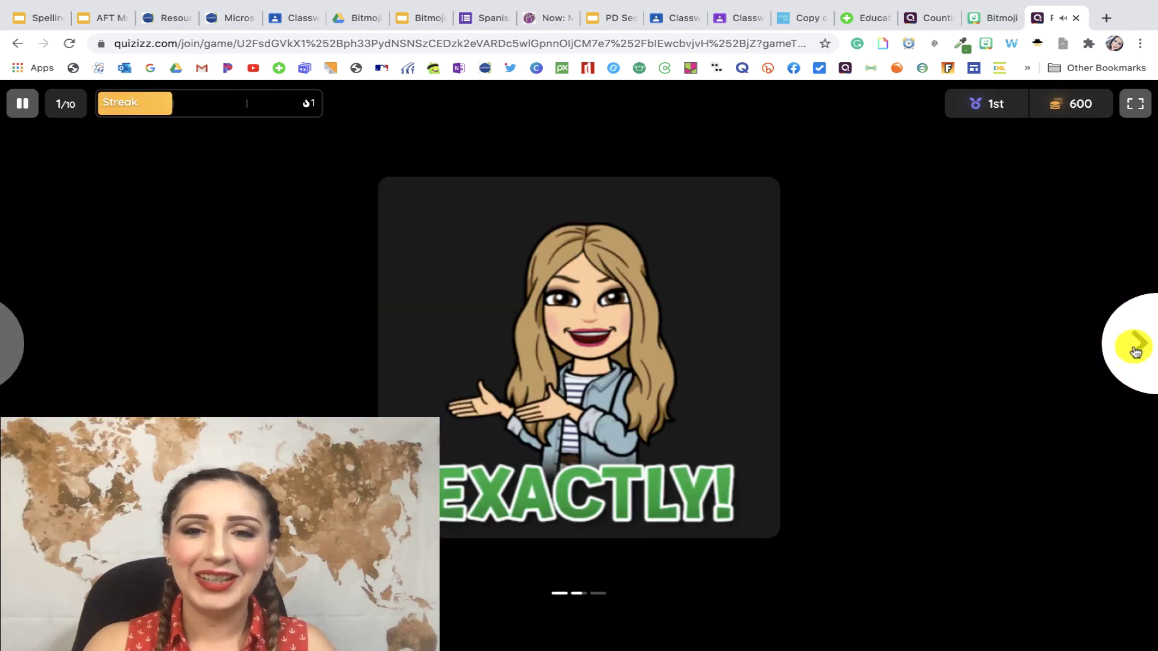
click(1135, 351)
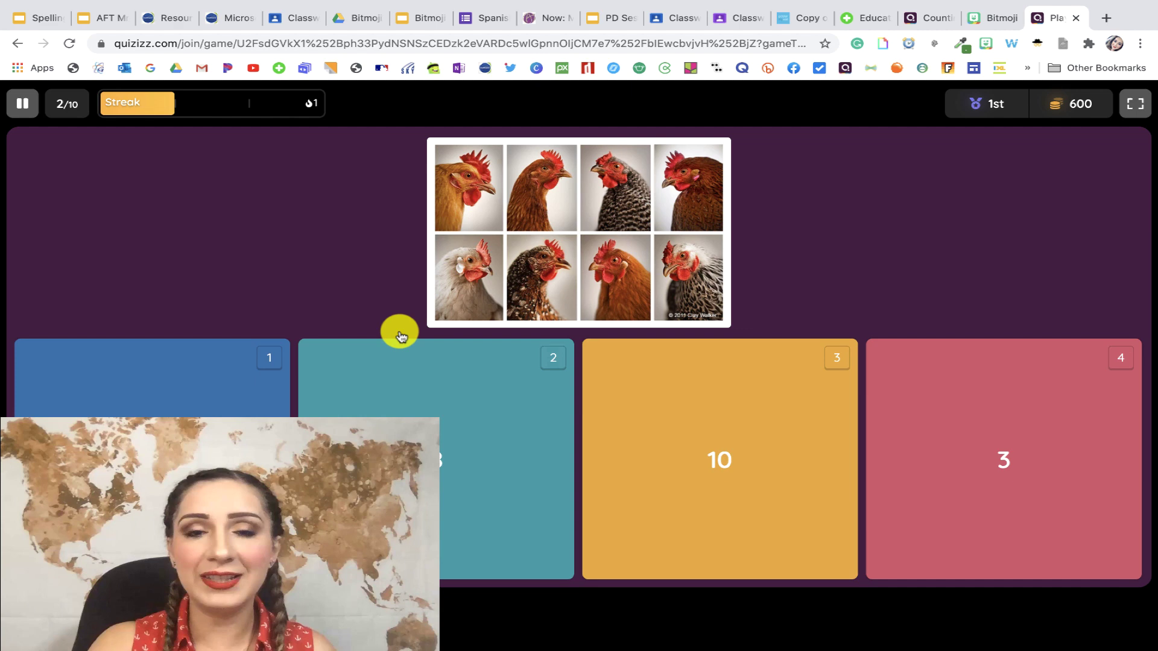
click(775, 442)
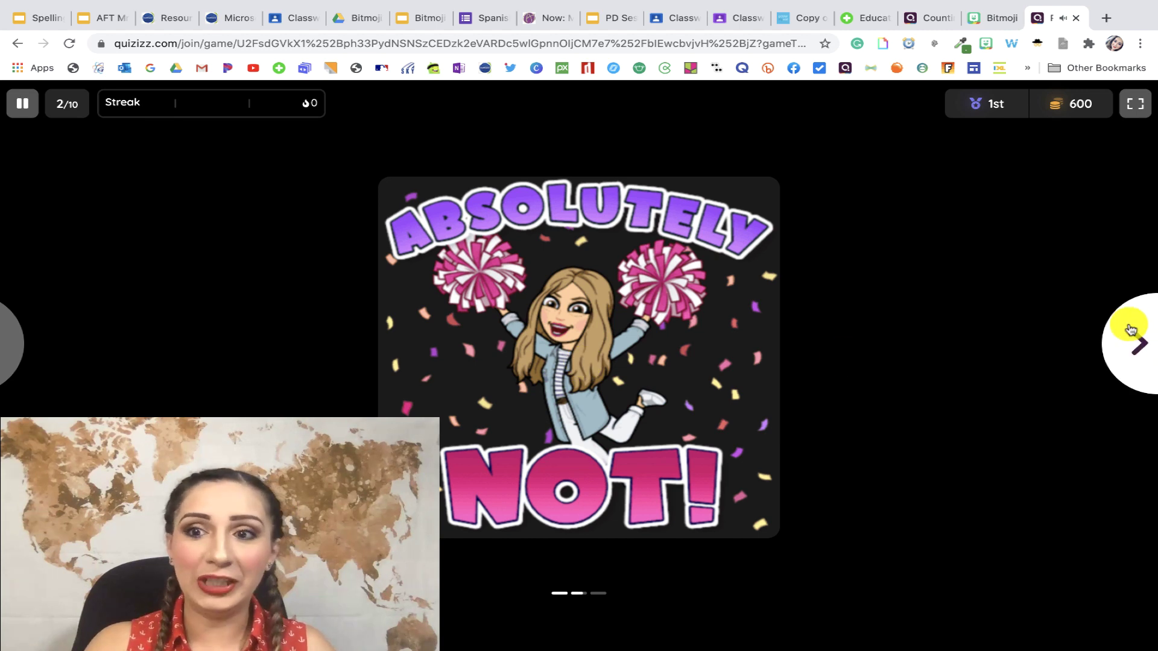
click(1142, 326)
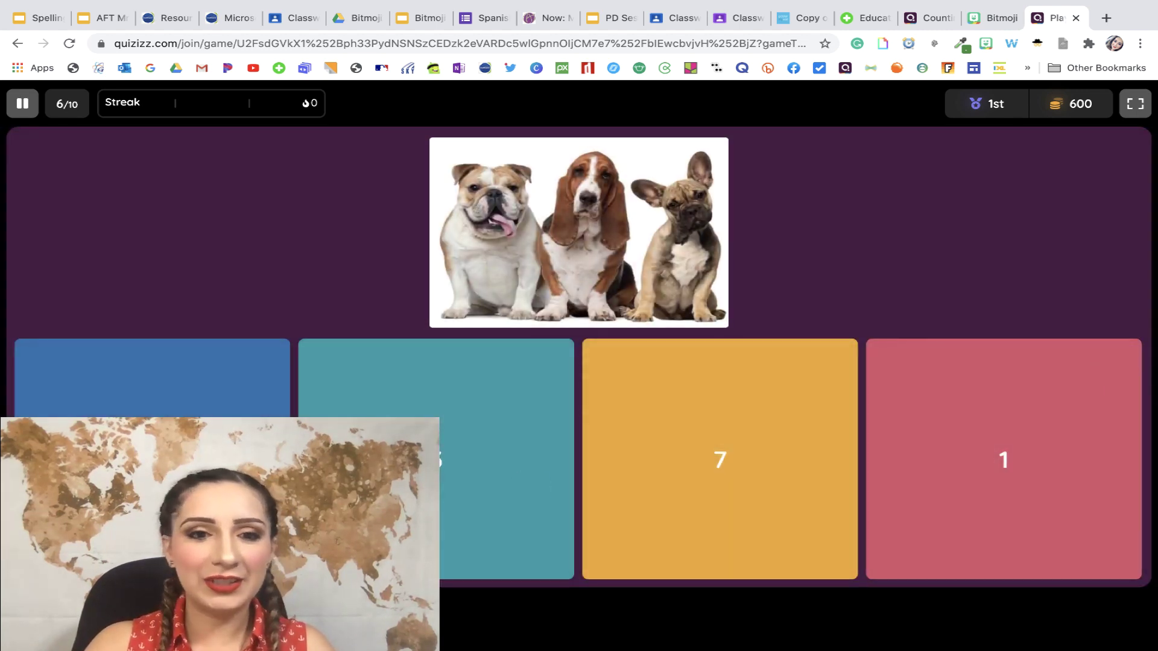
click(507, 398)
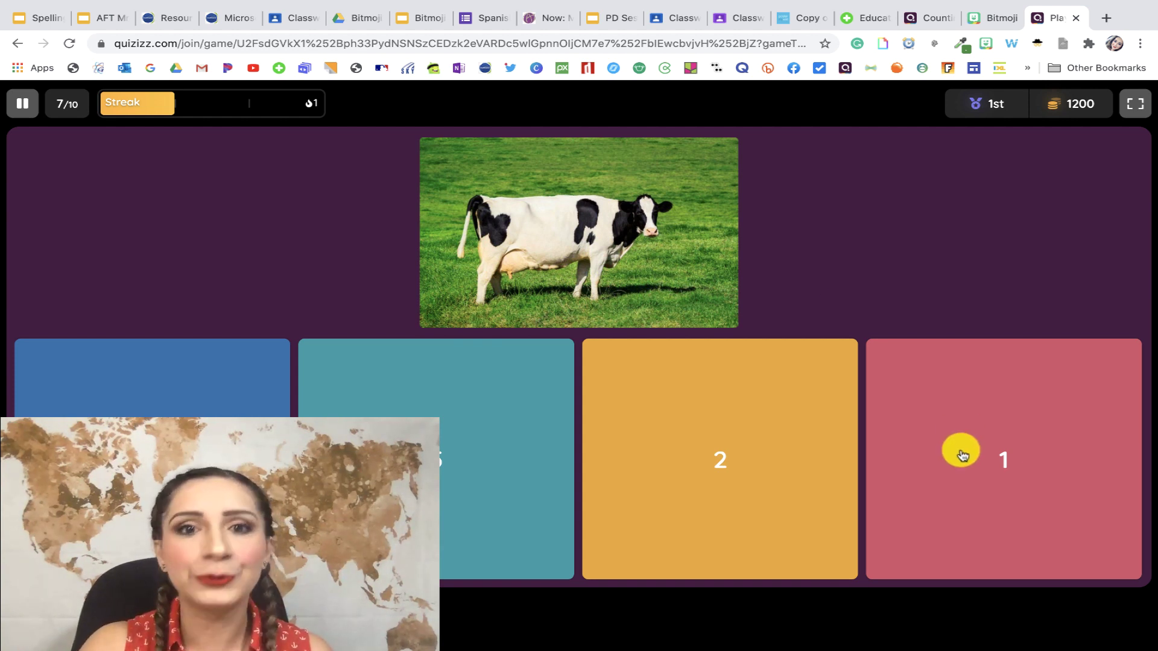
click(963, 453)
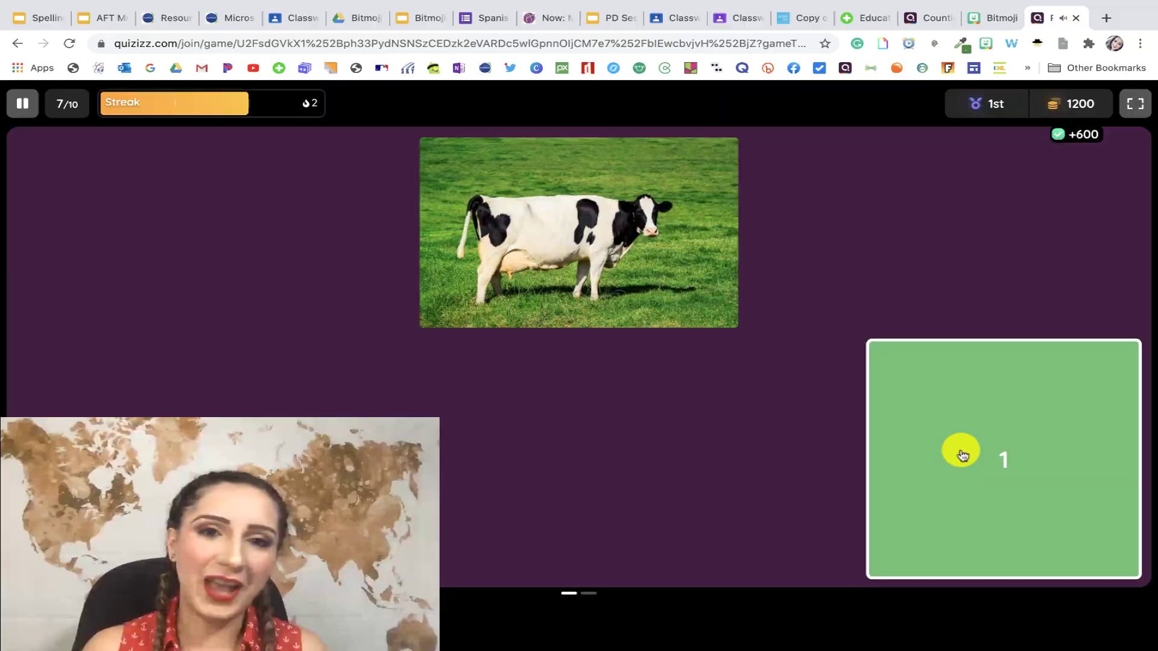